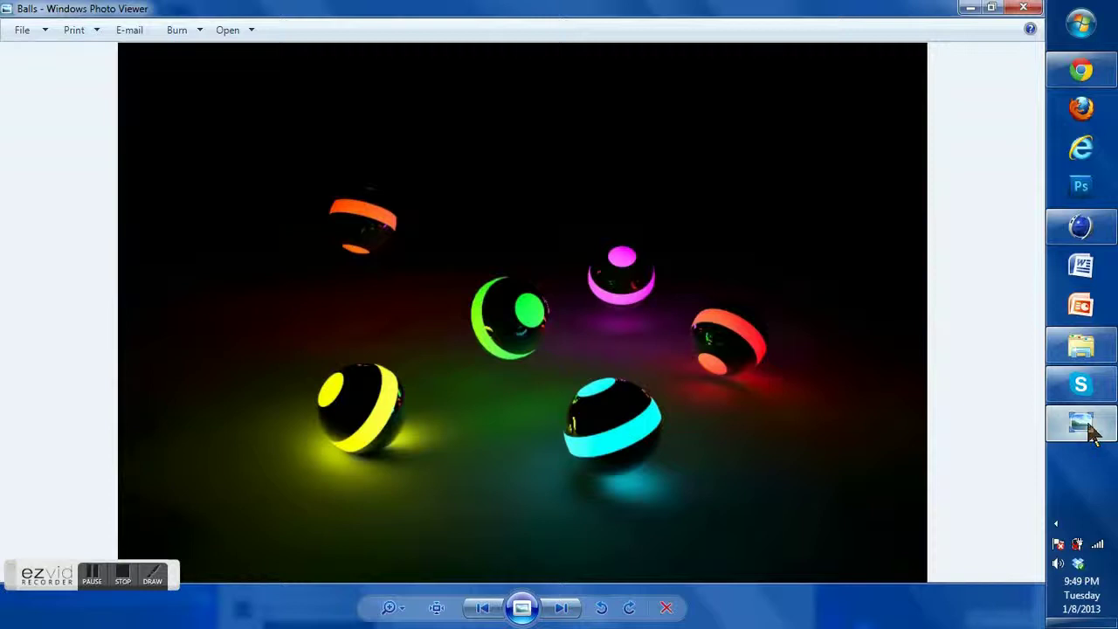
Switch to CINEMA 4D and start a new empty project
left_click(1081, 229)
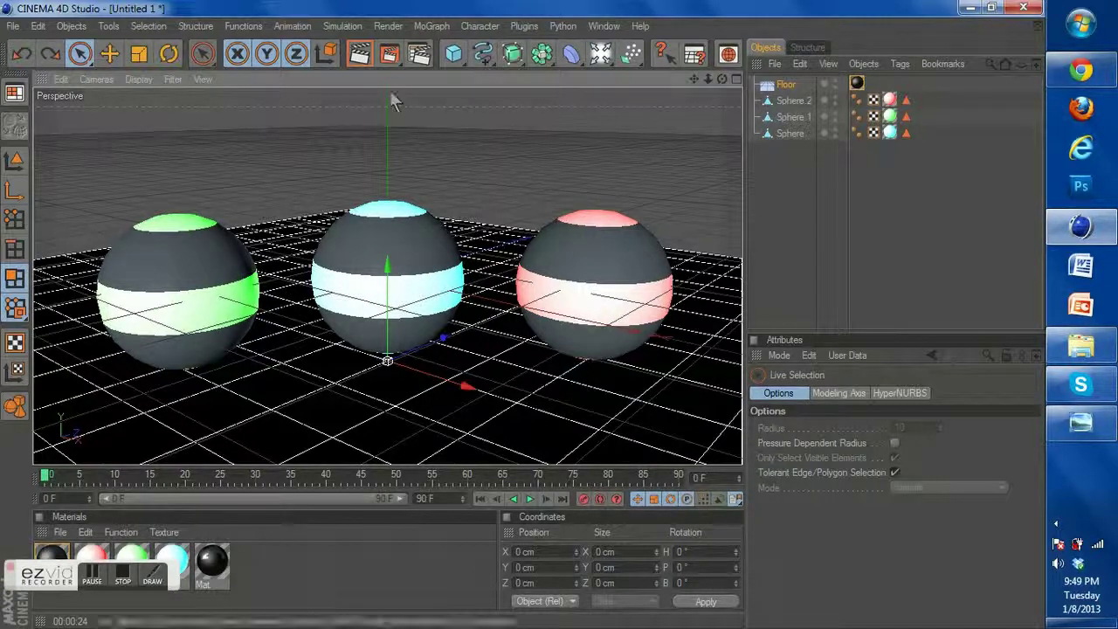
left_click(12, 27)
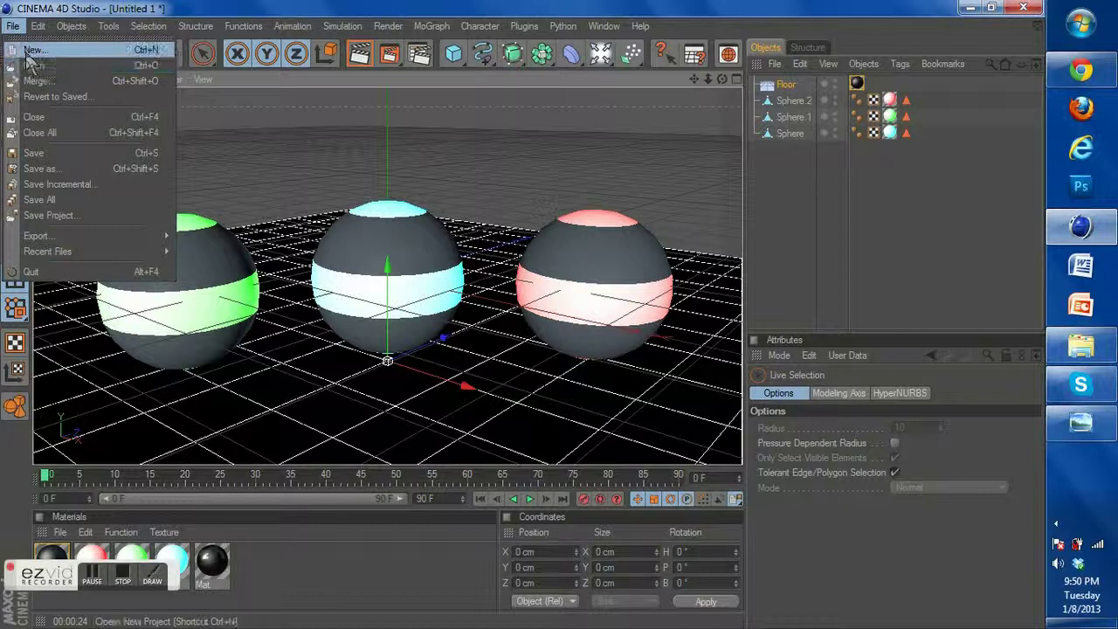
left_click(136, 50)
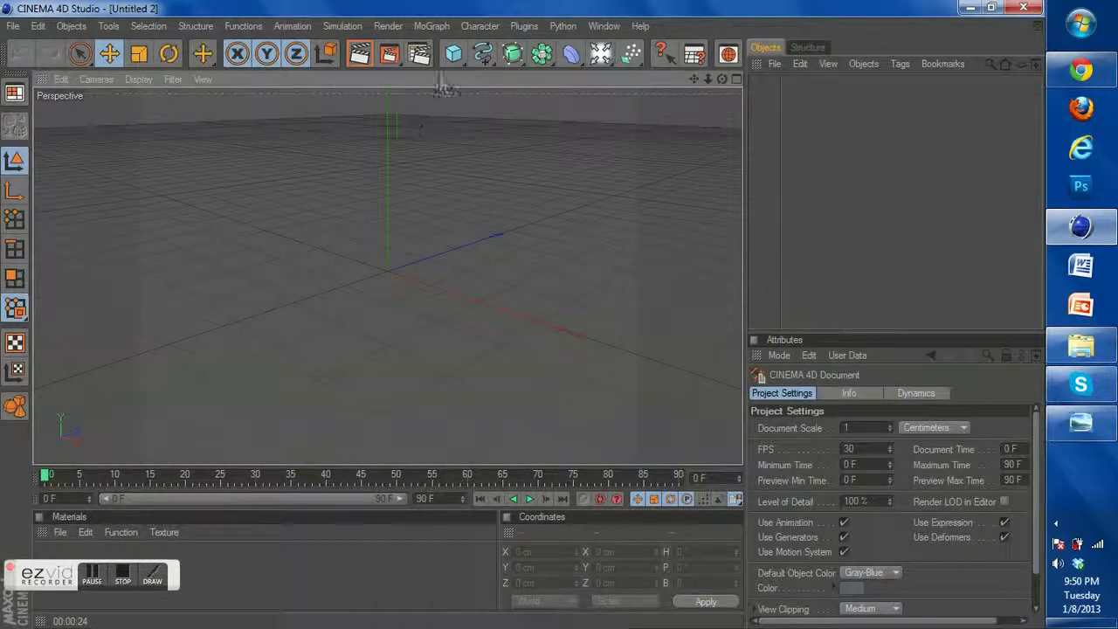
Add a sphere primitive and place two copies of it, one on each side of the original
left_click(453, 54)
left_click(589, 70)
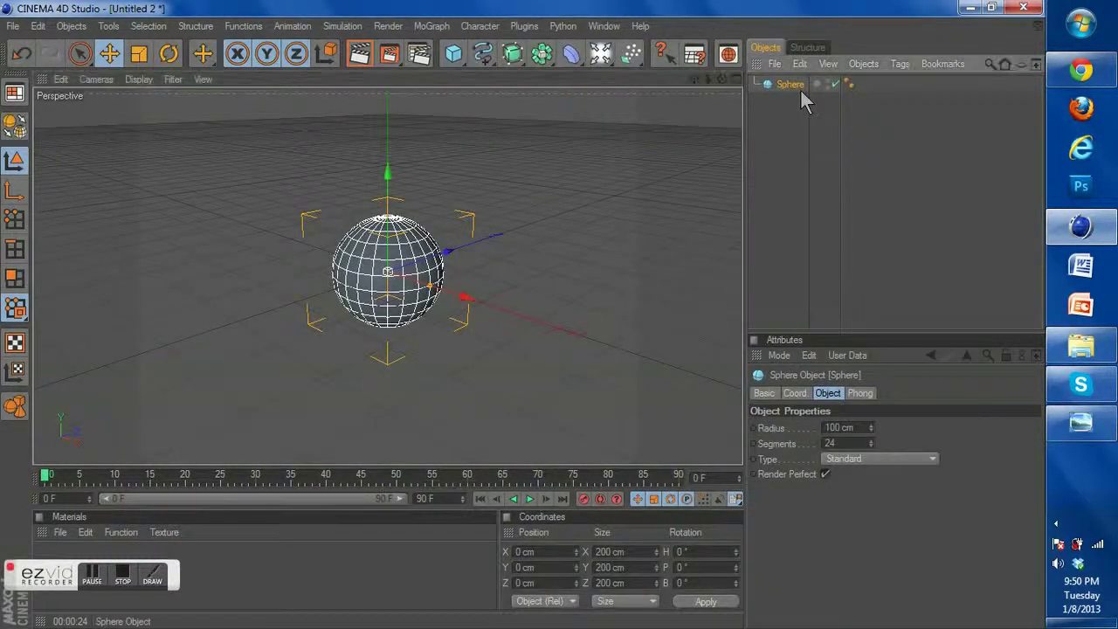
key("ctrl+c")
key("ctrl+v")
key("ctrl+v")
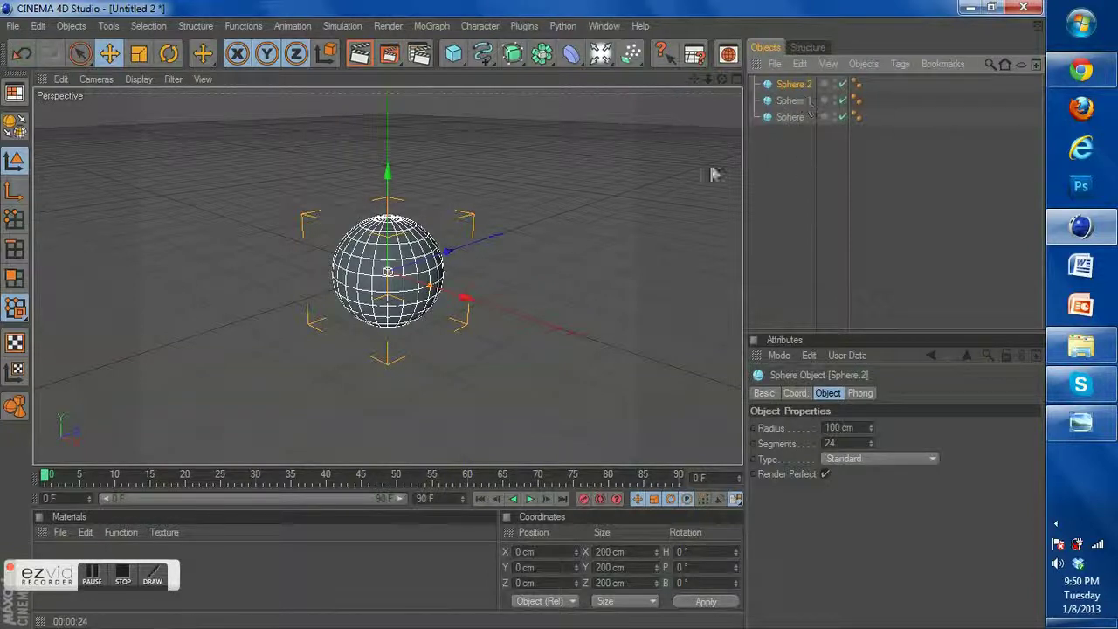
left_click_drag(398, 266, 548, 265)
left_click(795, 100)
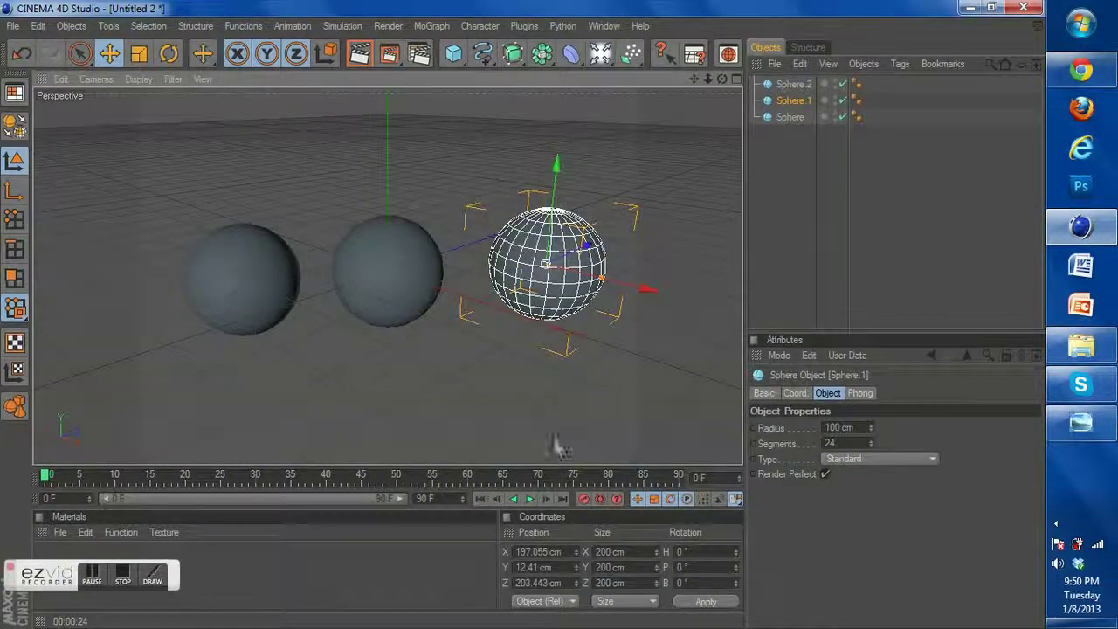
Create a new material and set its color to black (R 0, G 0, B 0)
double_click(226, 577)
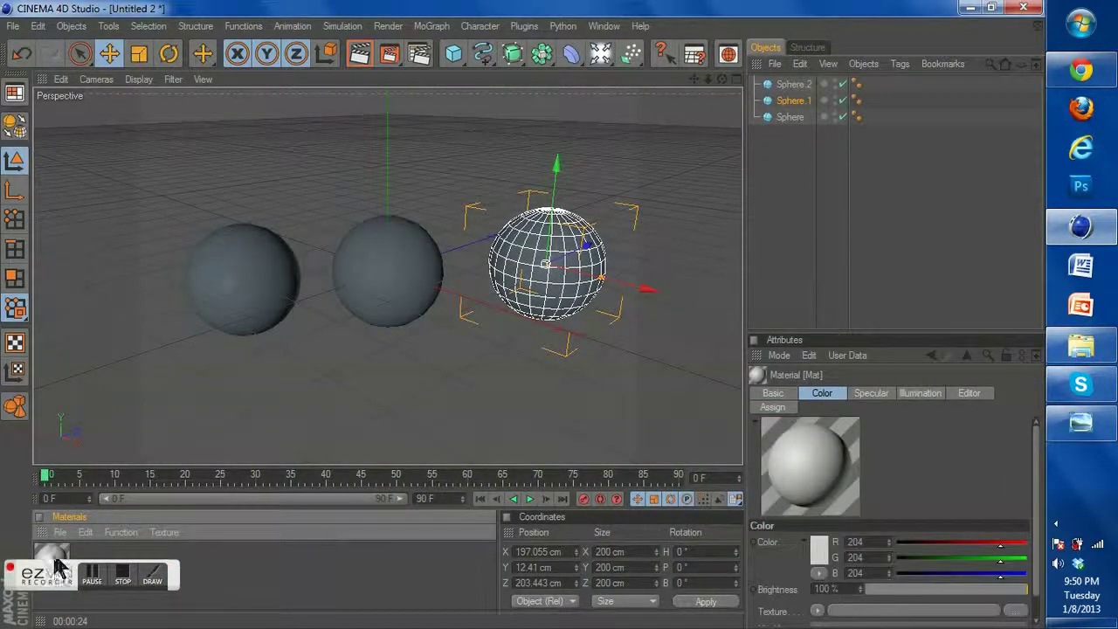
double_click(51, 555)
left_click(294, 281)
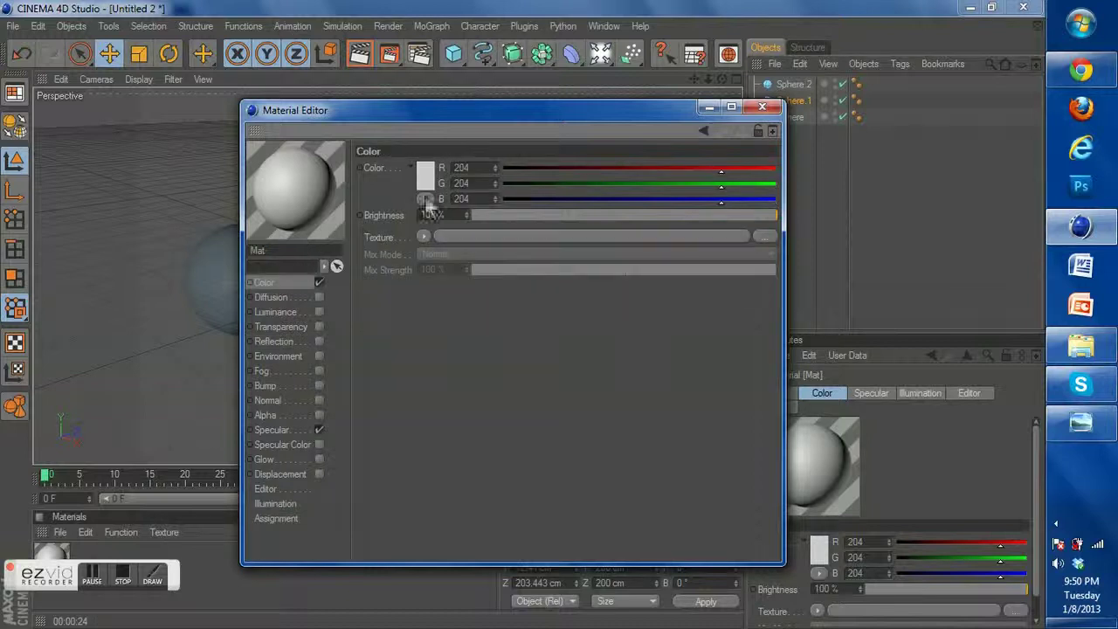
left_click(430, 173)
left_click(404, 249)
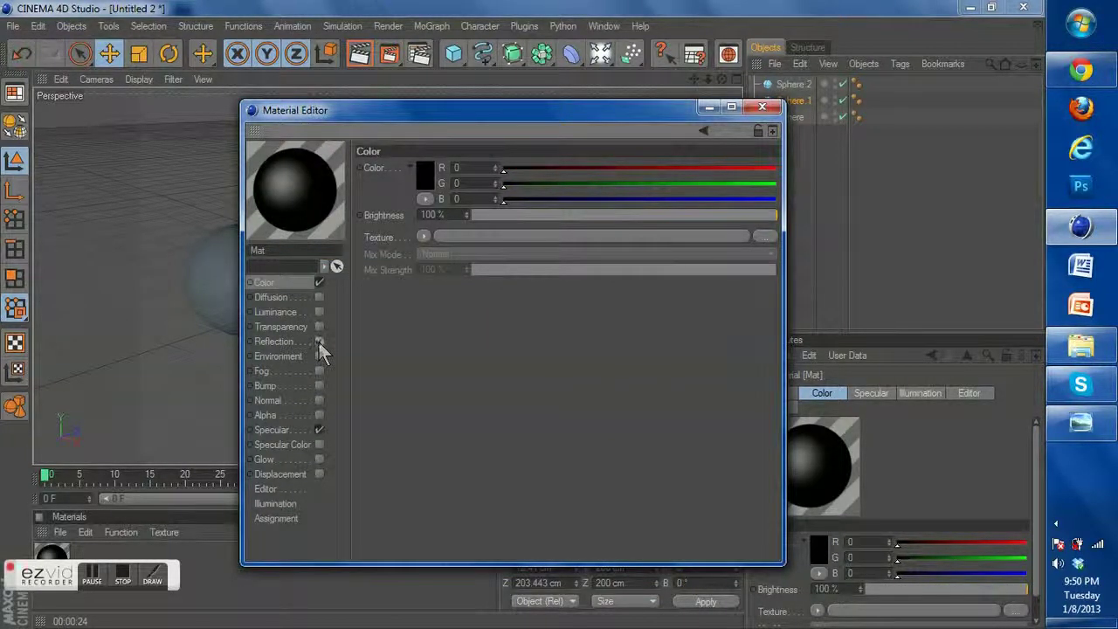
Enable reflection on the black material and lower the reflection brightness
left_click(319, 342)
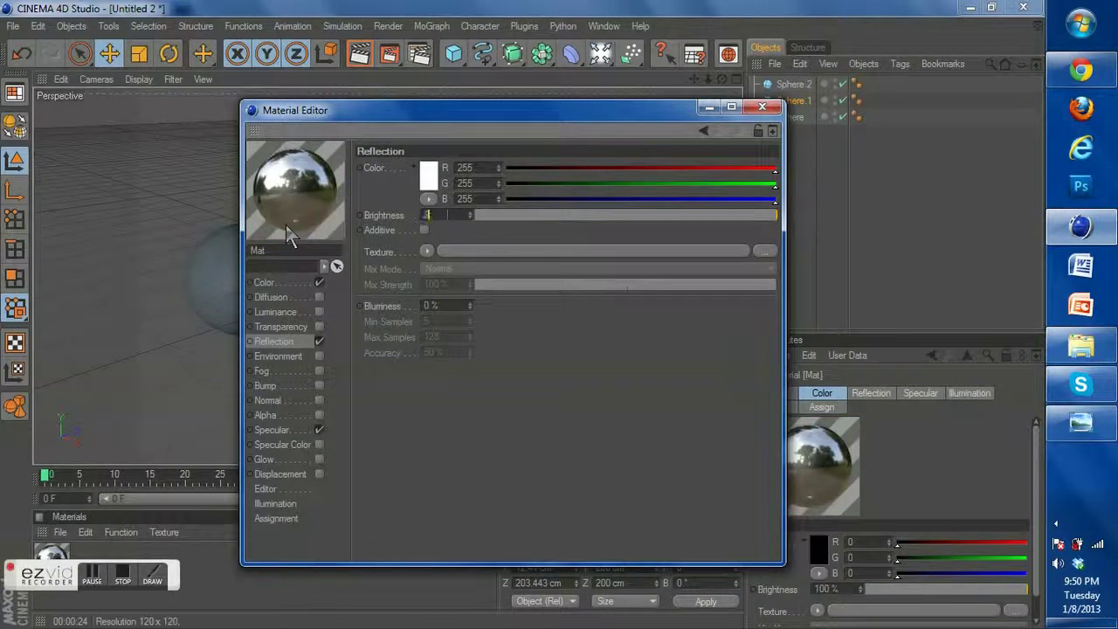
type("4")
key("Return")
left_click(762, 107)
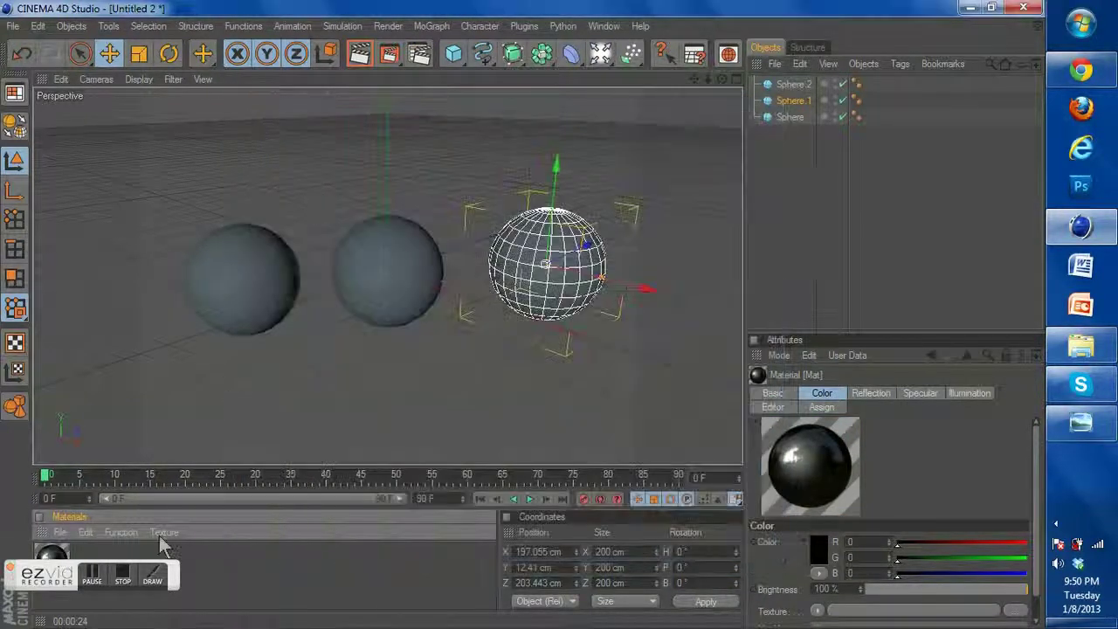
Create a second material and set its color to pure white (R 255, G 255, B 255)
left_click(194, 554)
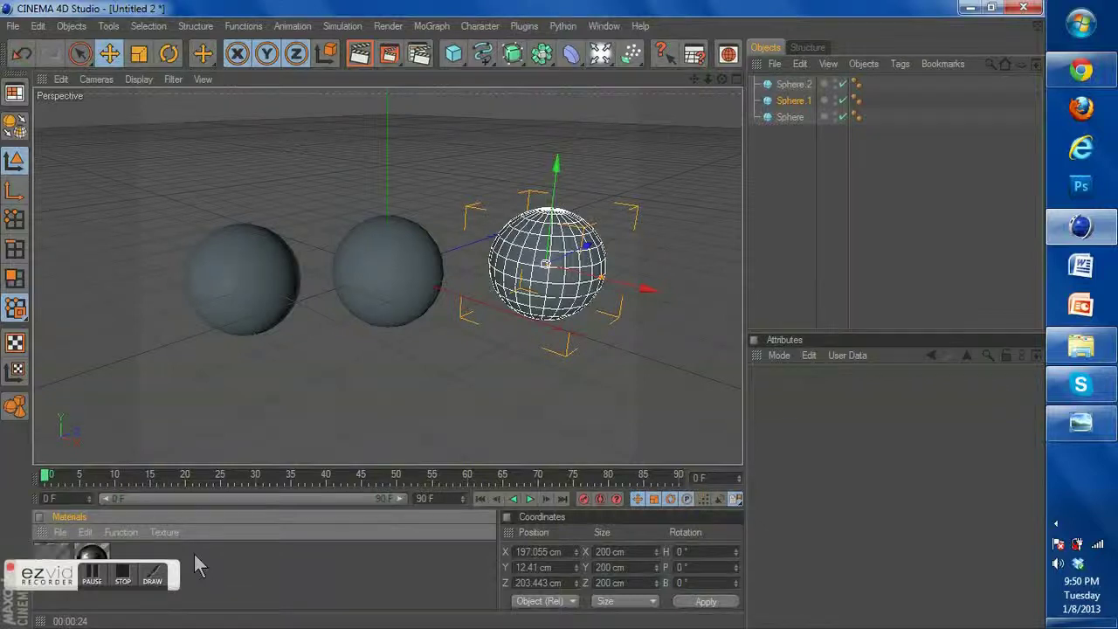
double_click(194, 554)
double_click(51, 555)
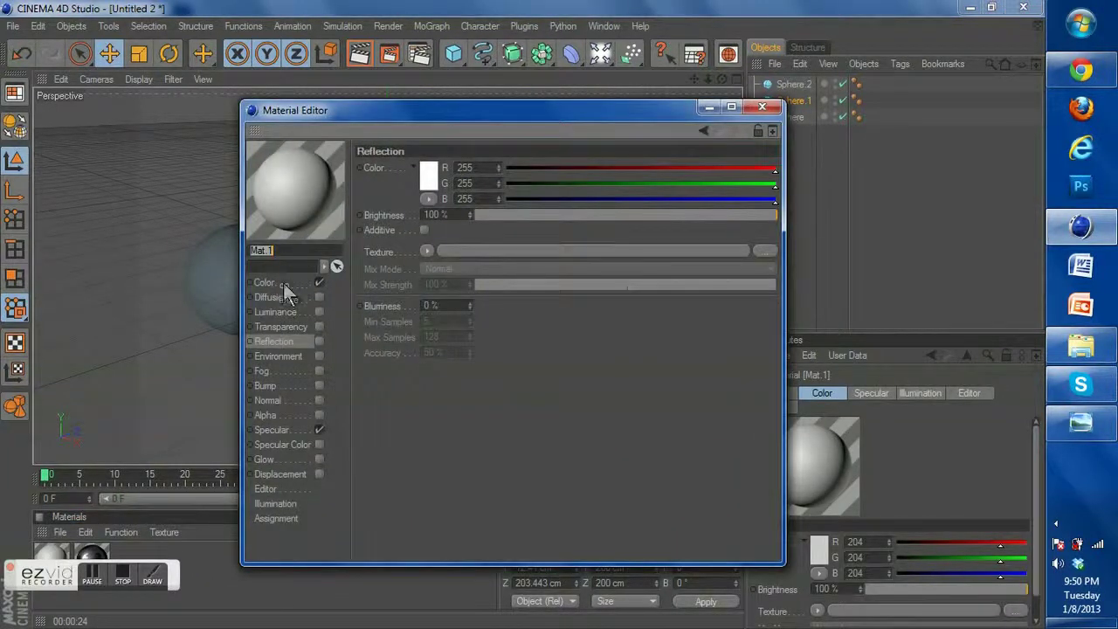
left_click(282, 284)
double_click(430, 164)
left_click_drag(353, 120, 302, 80)
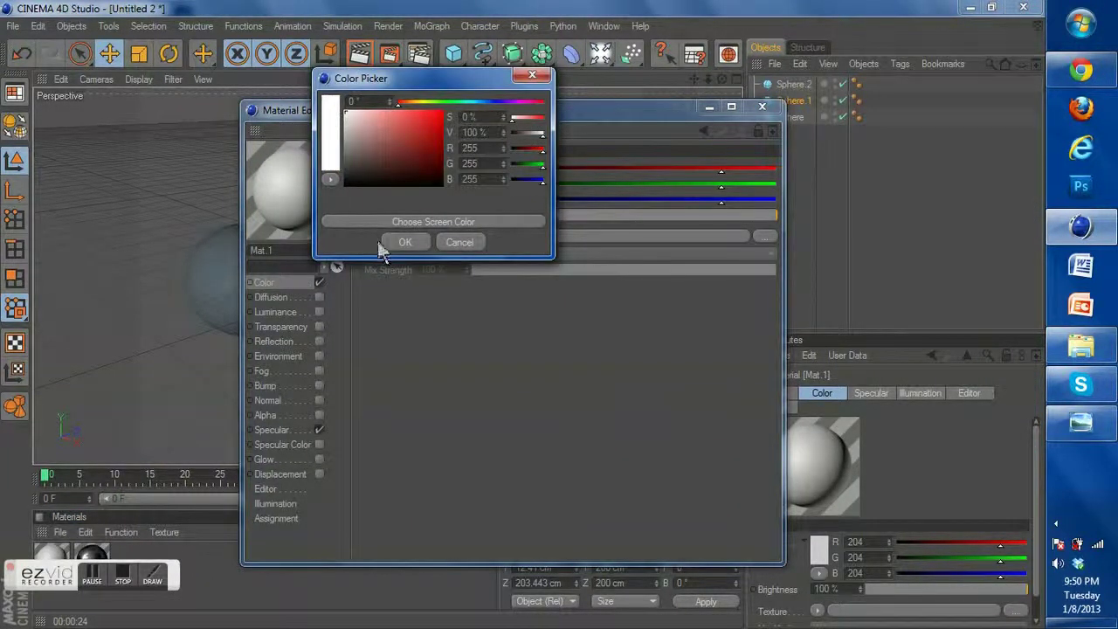
left_click(404, 243)
Enable luminance on the white material with a cyan color (R 0, G 255, B 255) and 250% brightness
left_click(319, 312)
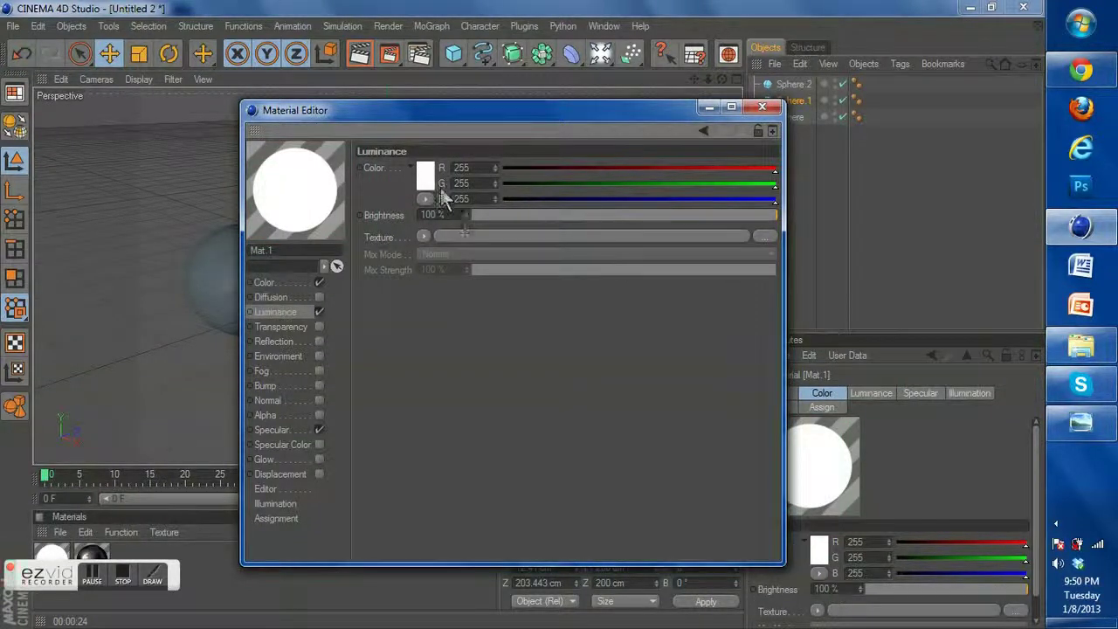
left_click_drag(516, 168, 476, 170)
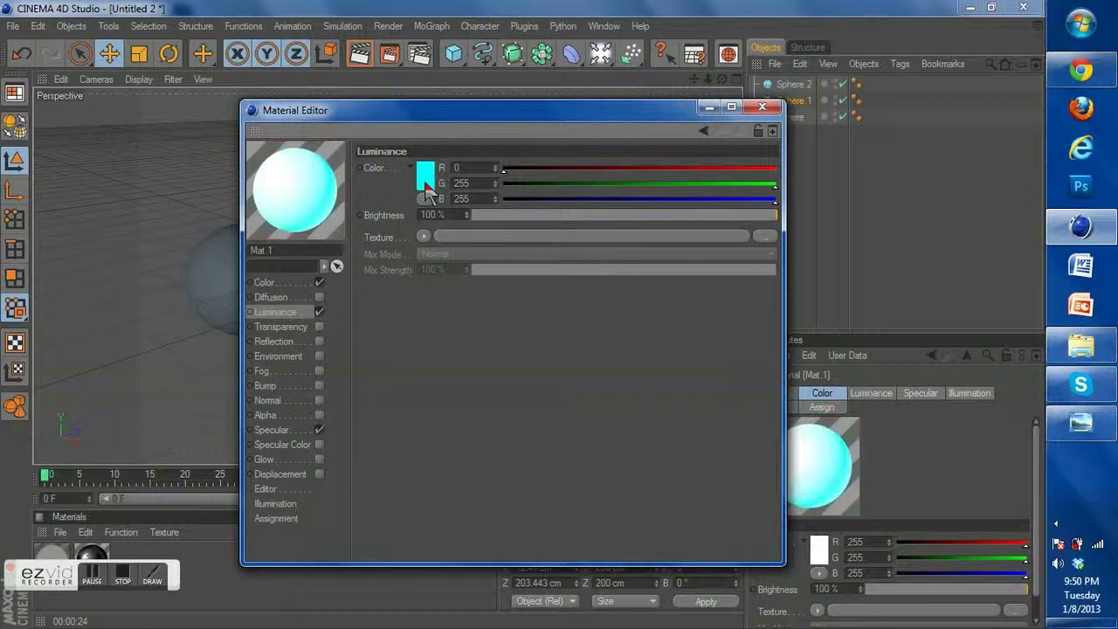
double_click(437, 215)
type("250")
key("Return")
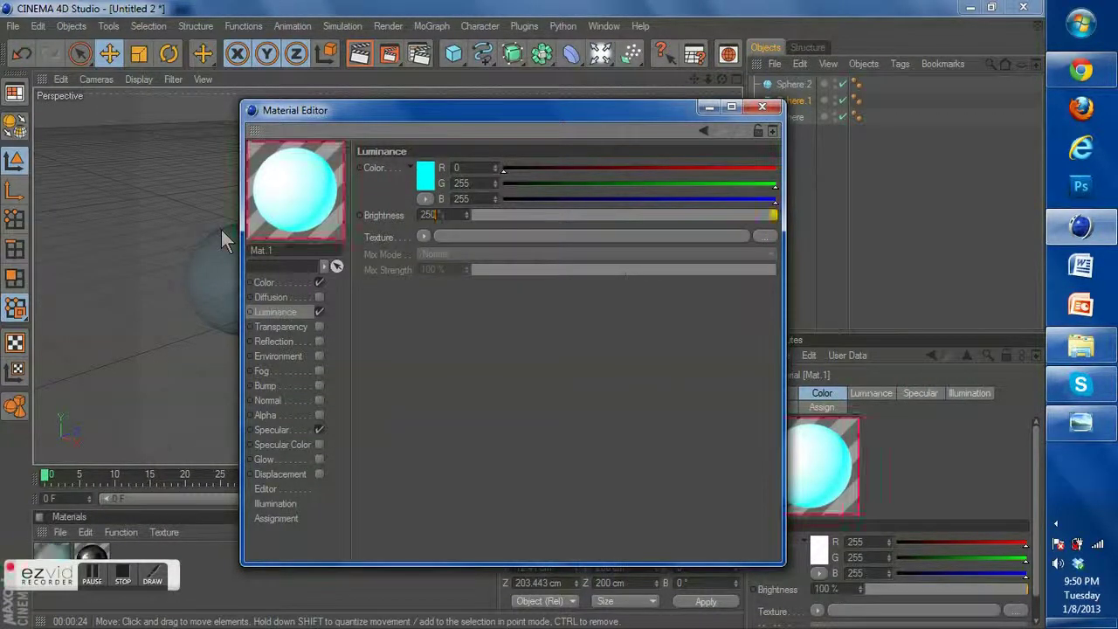
left_click(753, 106)
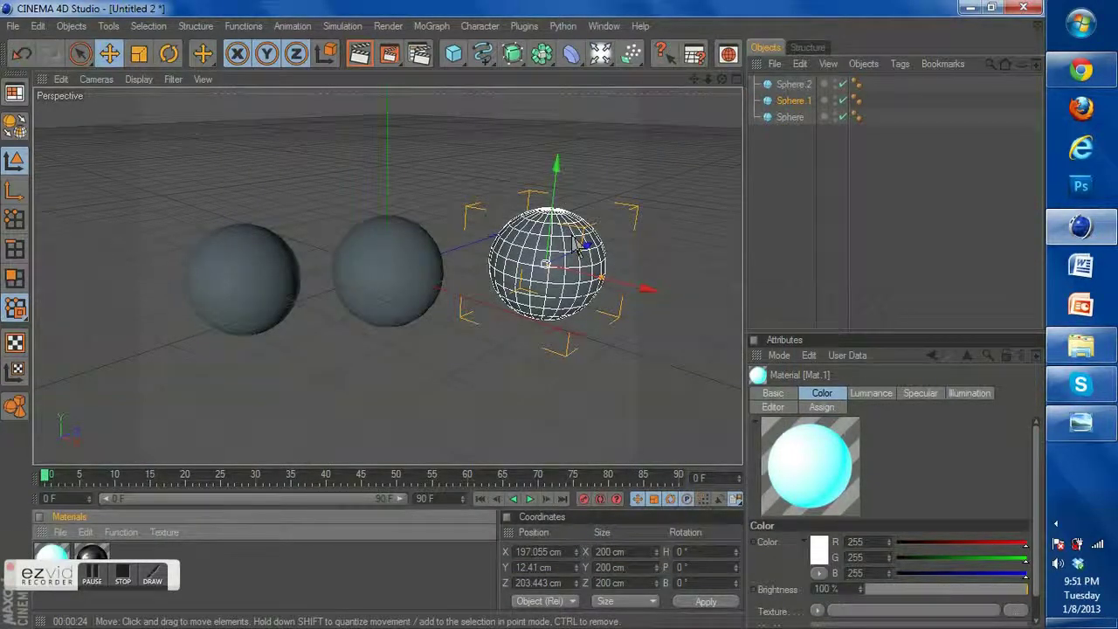
Duplicate the cyan glow material twice and change one copy's luminance color to green (R 0, G 255, B 0)
double_click(51, 558)
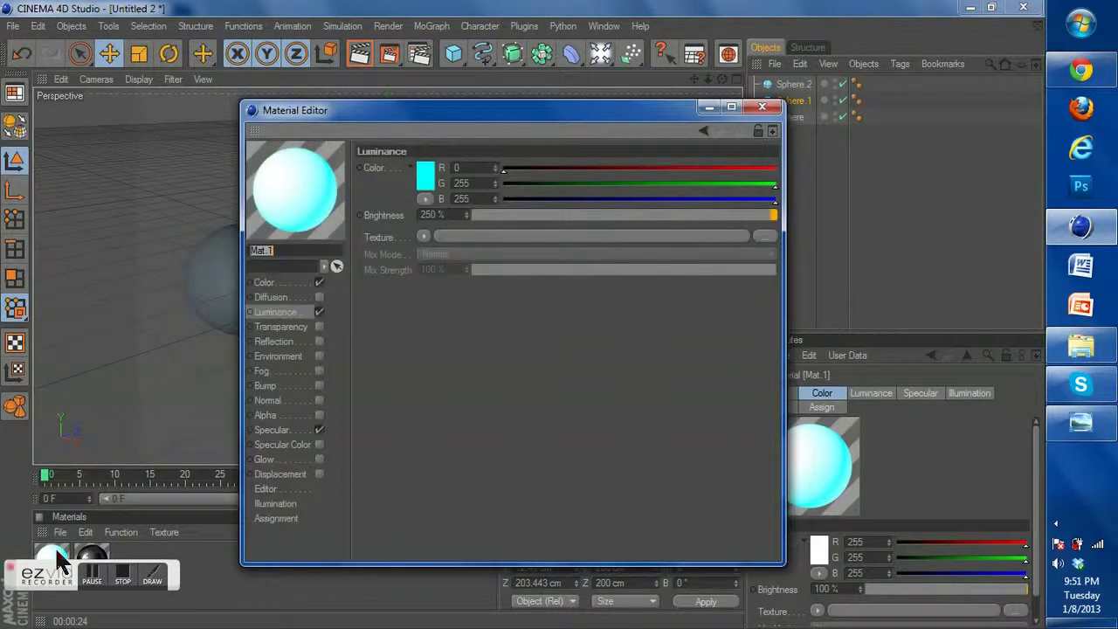
left_click(762, 107)
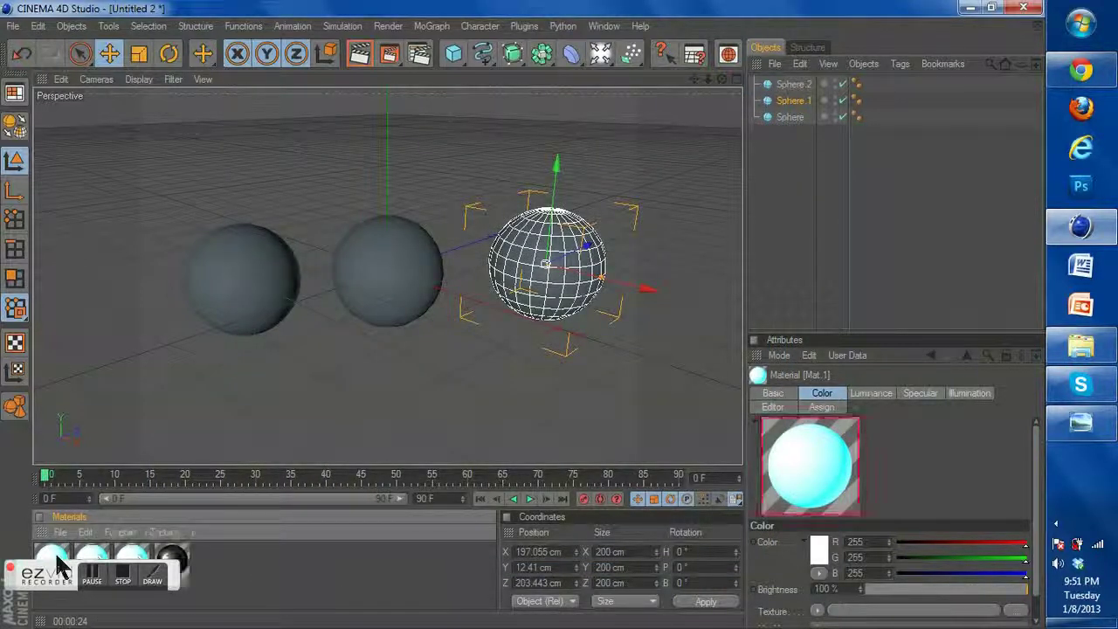
double_click(51, 558)
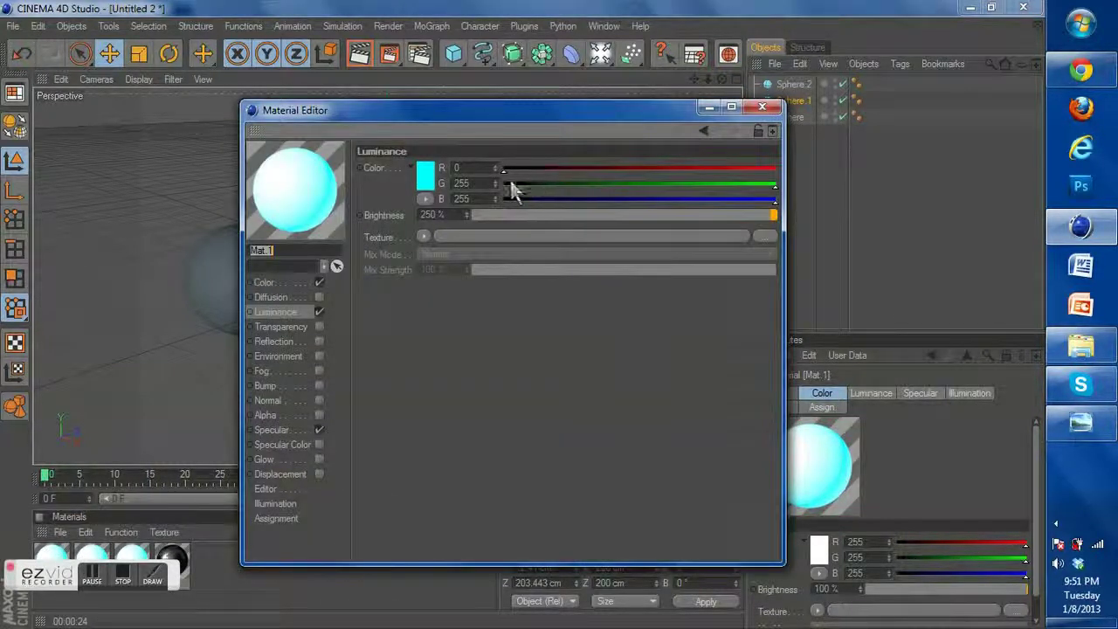
left_click_drag(509, 202, 481, 203)
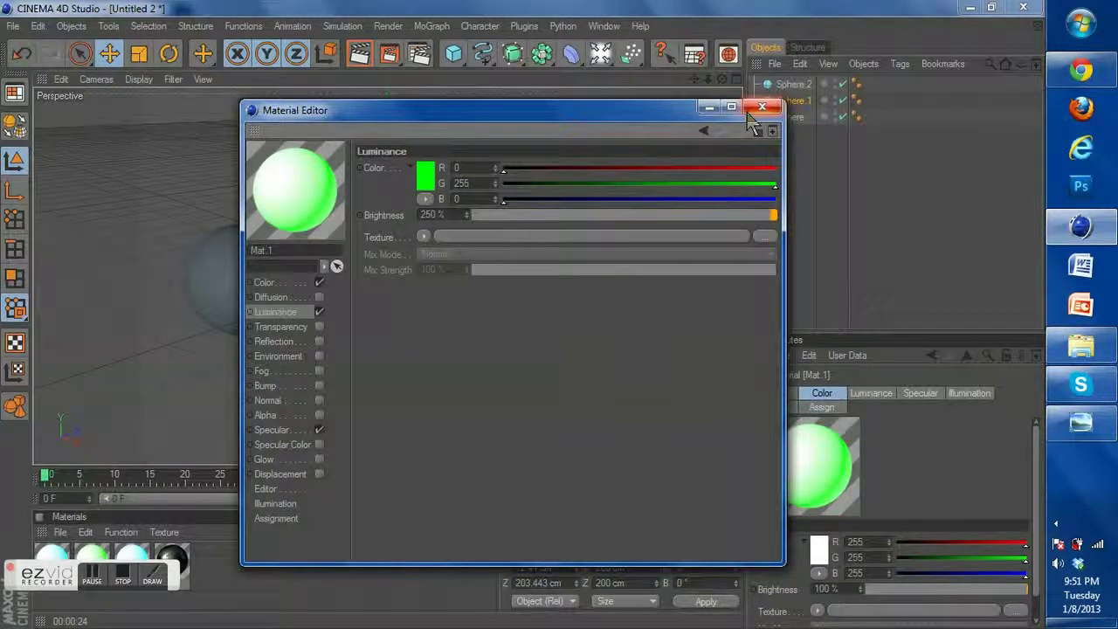
left_click(264, 282)
left_click(281, 311)
left_click(762, 107)
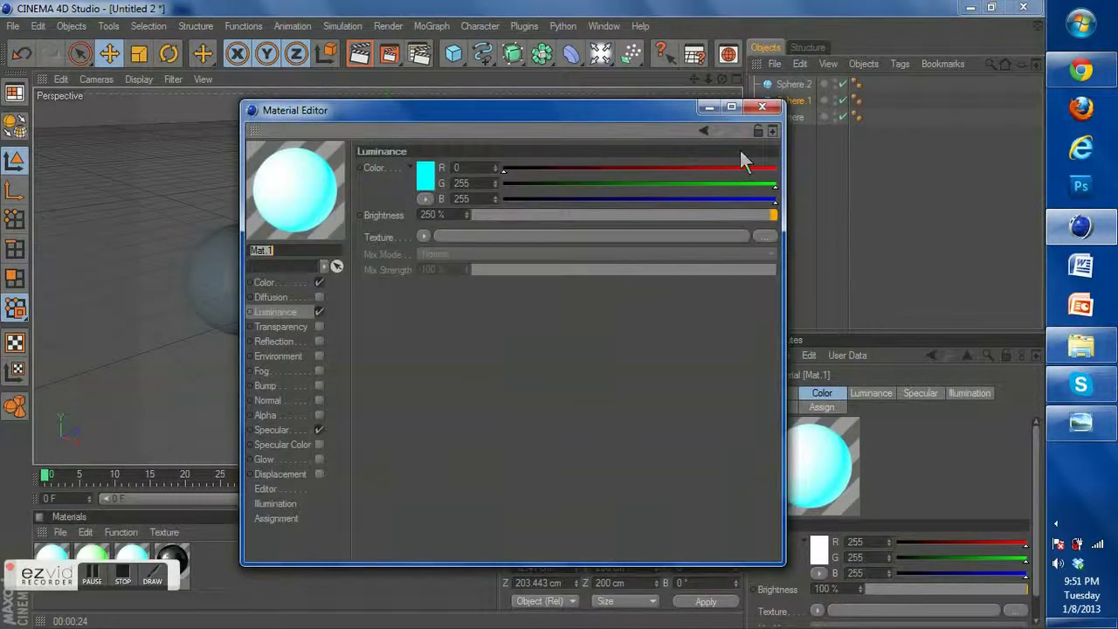
Set the luminance color of the other cyan copy to red (R 255, G 0, B 0)
left_click(775, 167)
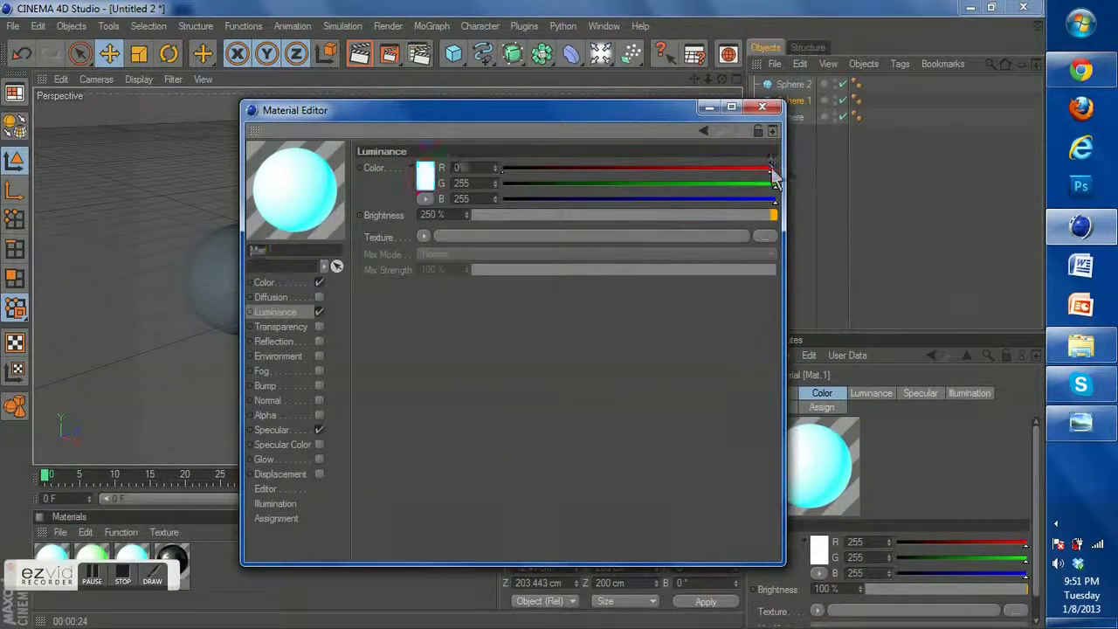
left_click_drag(455, 196, 448, 188)
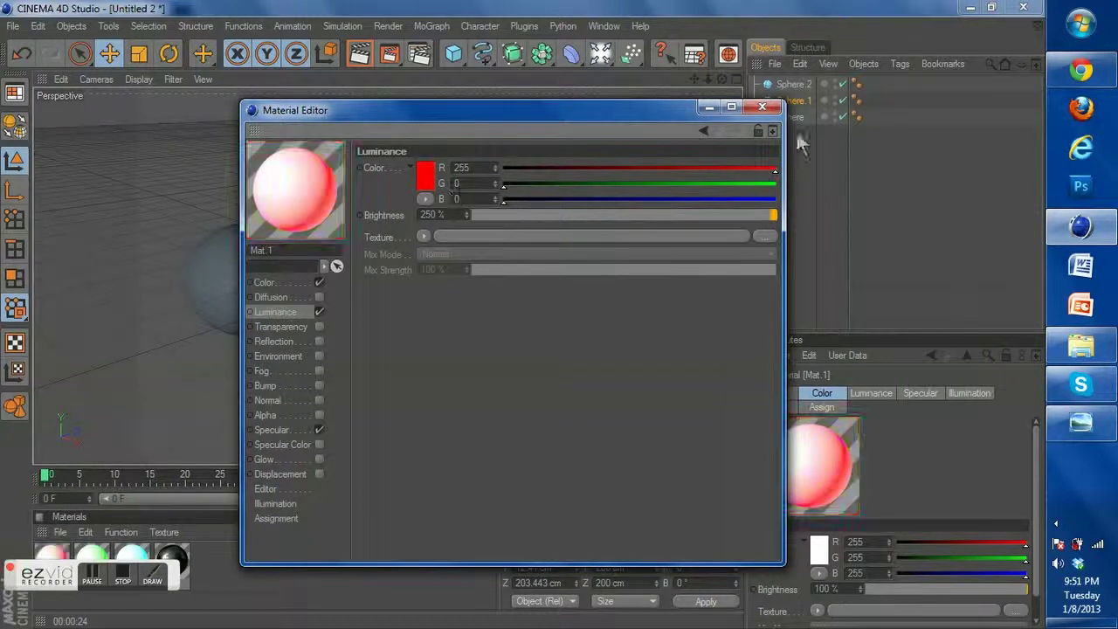
left_click(762, 106)
Make all three spheres editable and switch to polygon mode
left_click(793, 117)
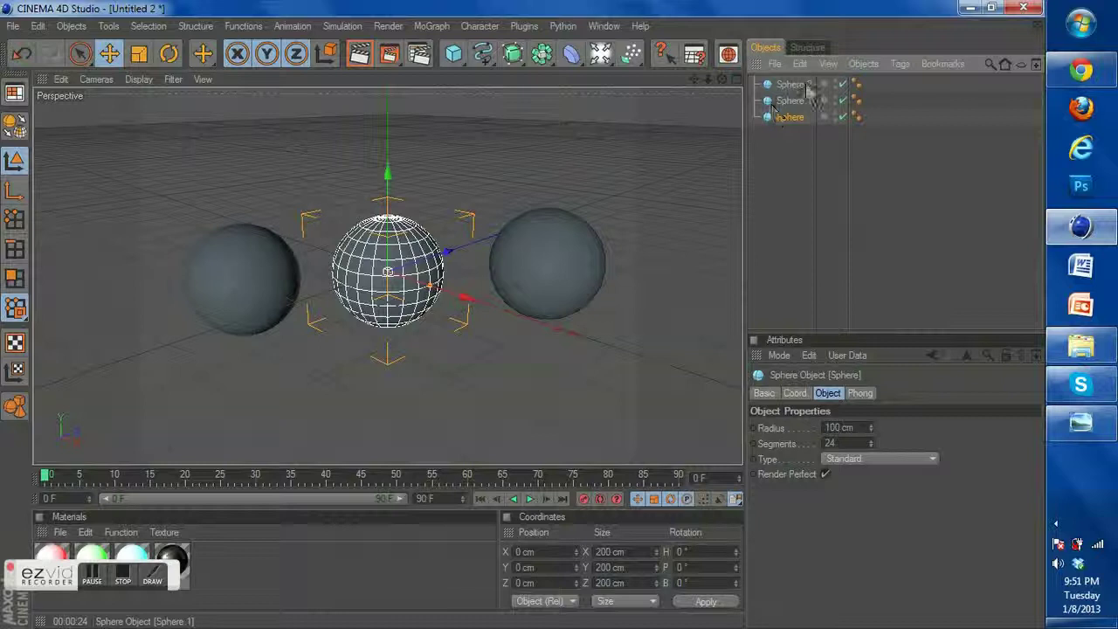
left_click(808, 86, "shift")
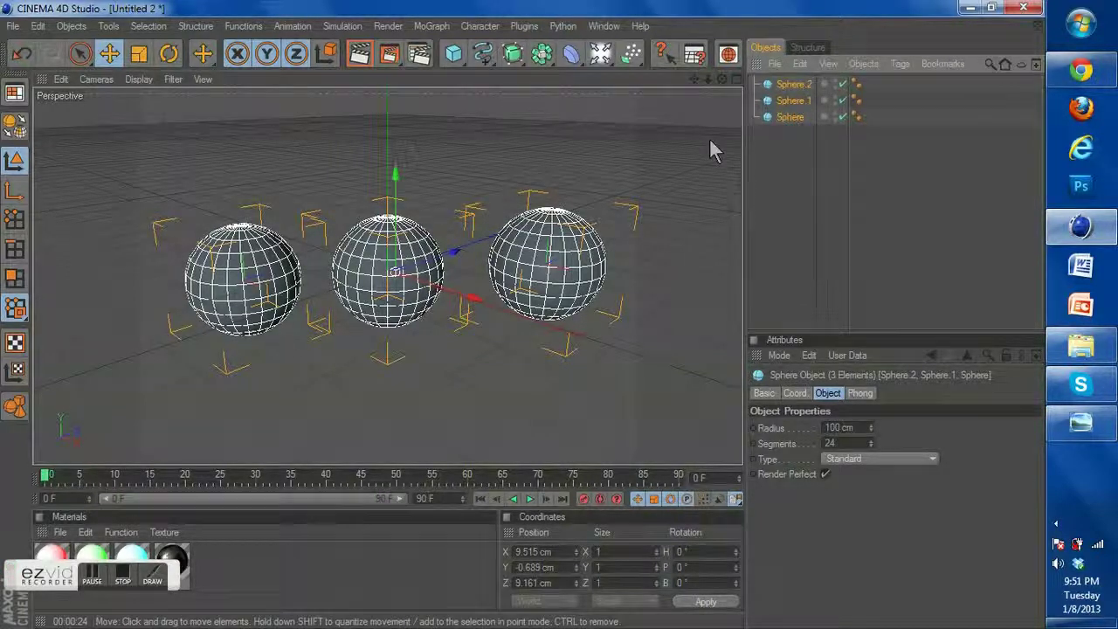
key("c")
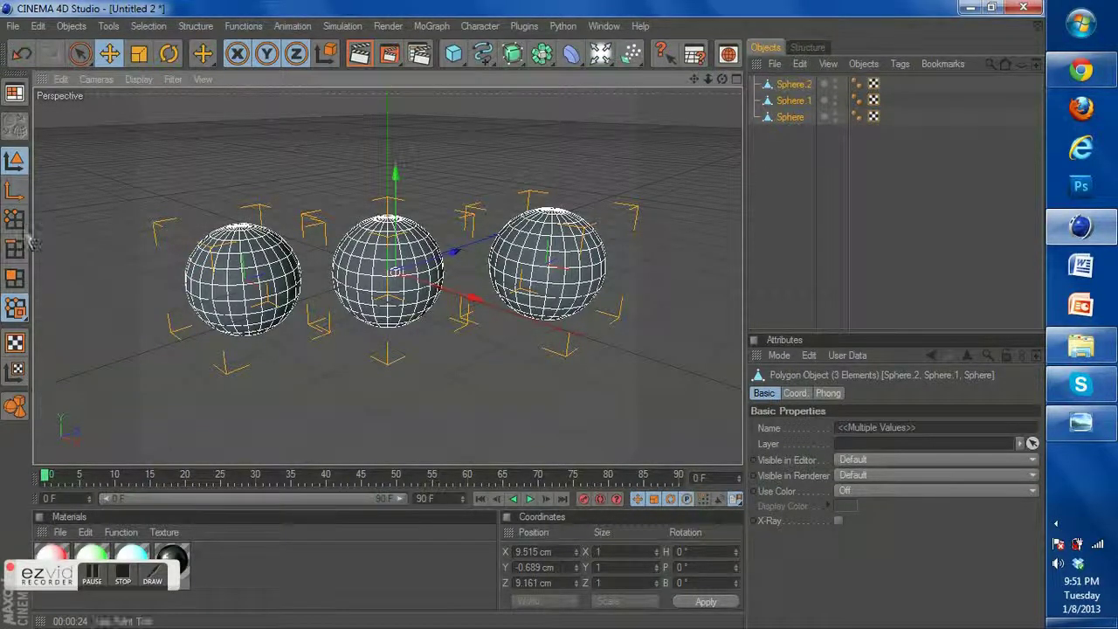
left_click(14, 279)
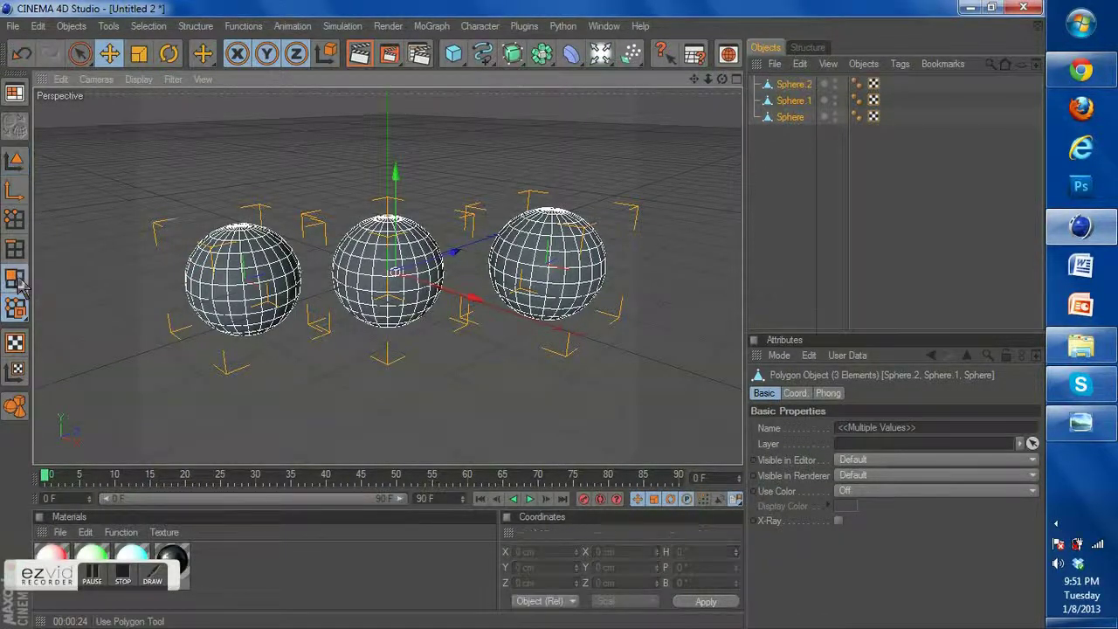
Select the polygon rings forming the cap around the top pole of the middle sphere with Ring Selection
left_click(781, 116)
left_click_drag(724, 81, 724, 107)
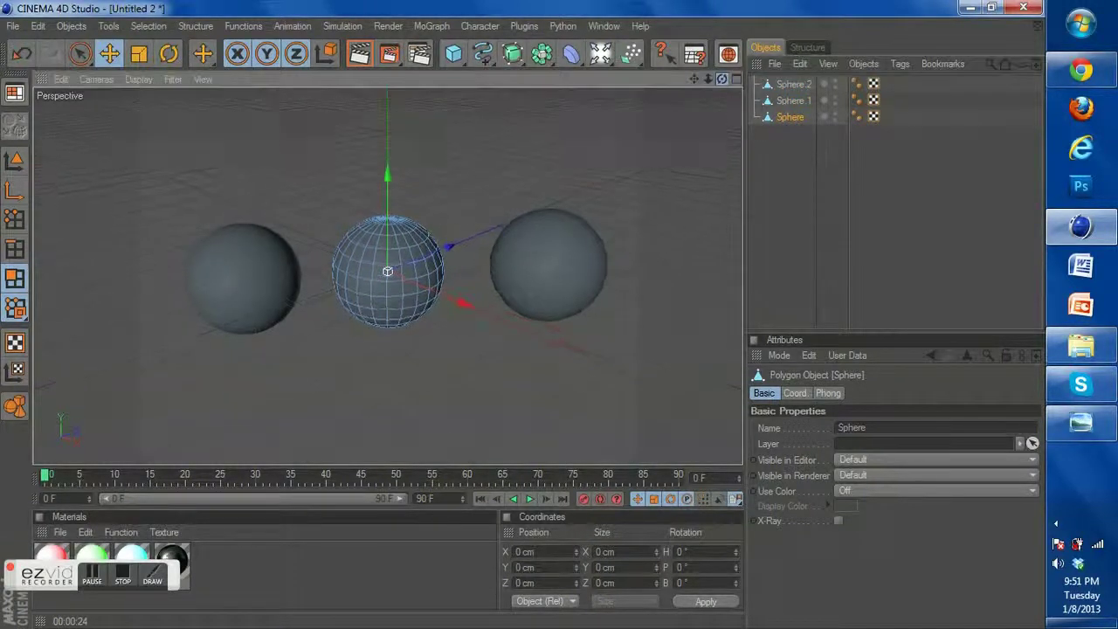
left_click(92, 578)
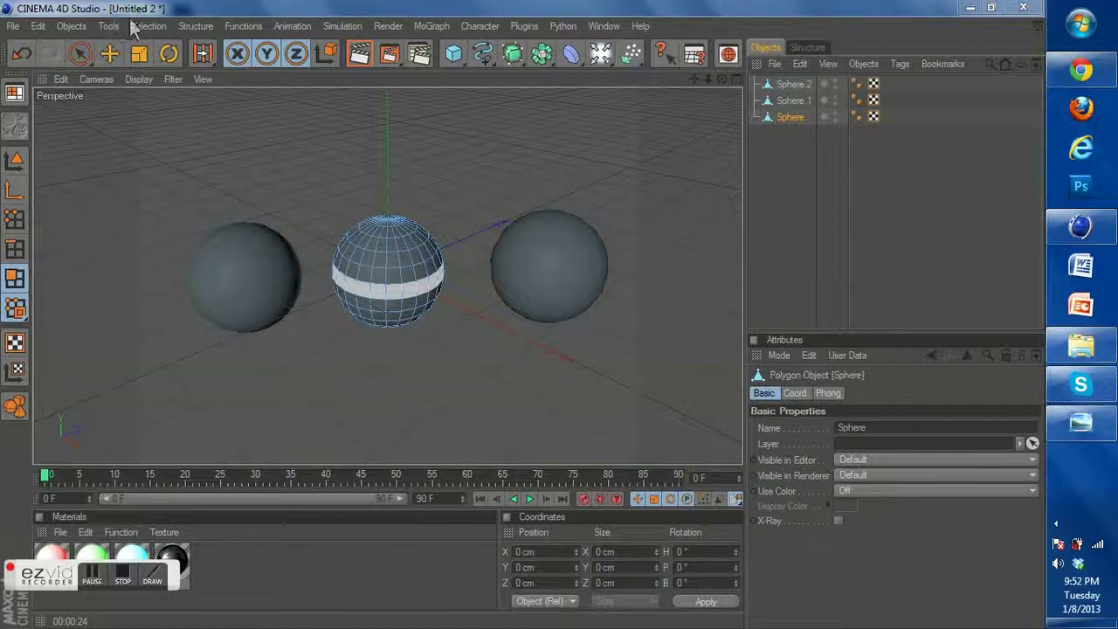
left_click(138, 26)
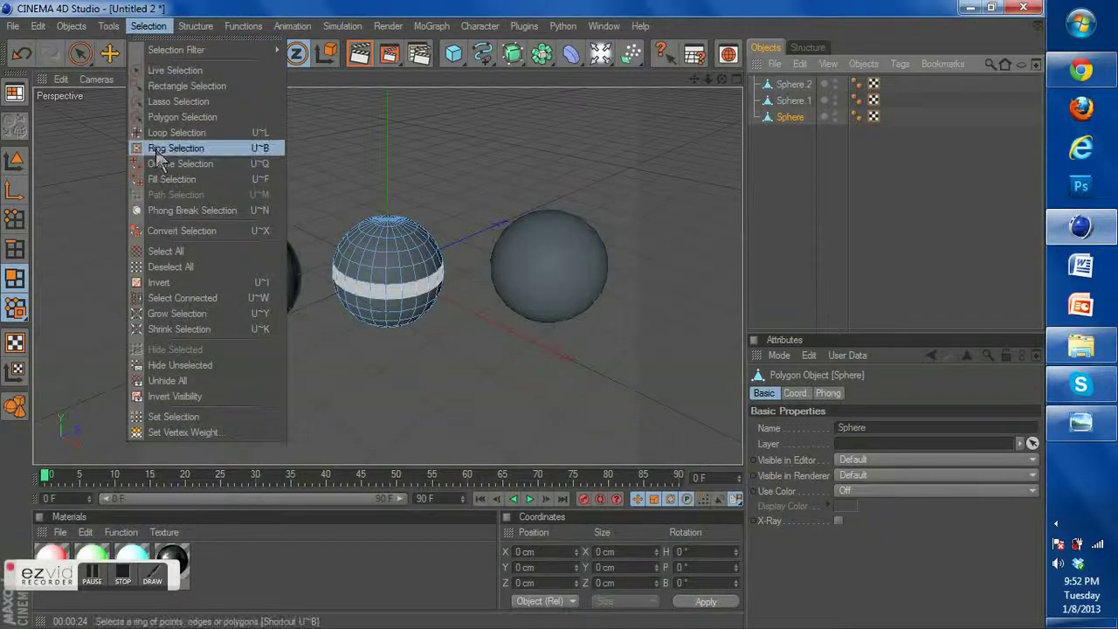
left_click(158, 149)
left_click(387, 229)
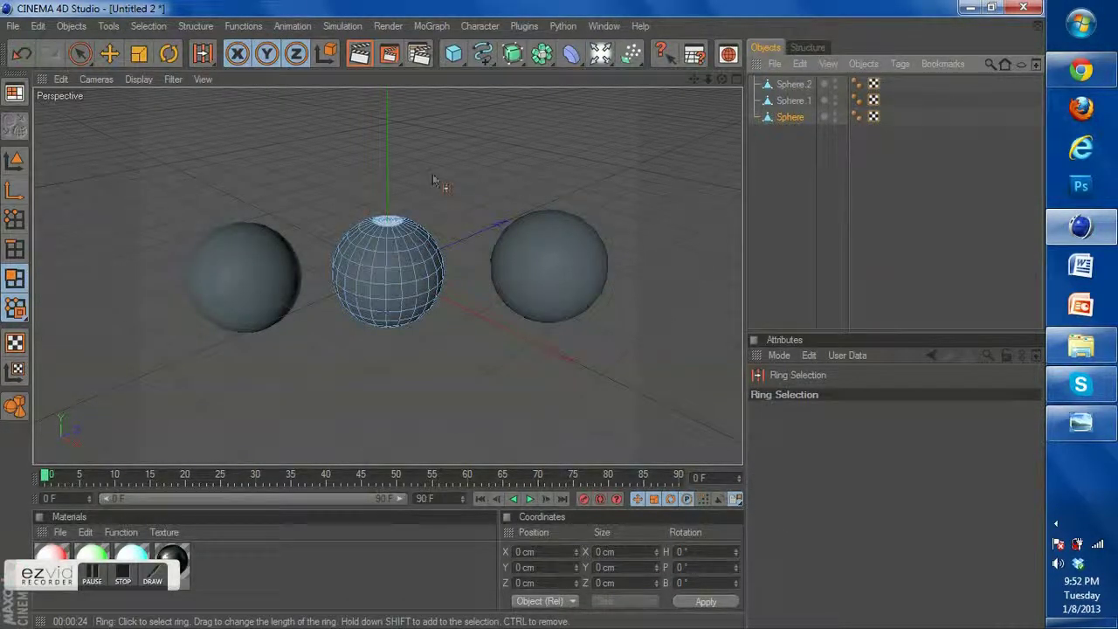
left_click_drag(722, 80, 722, 122)
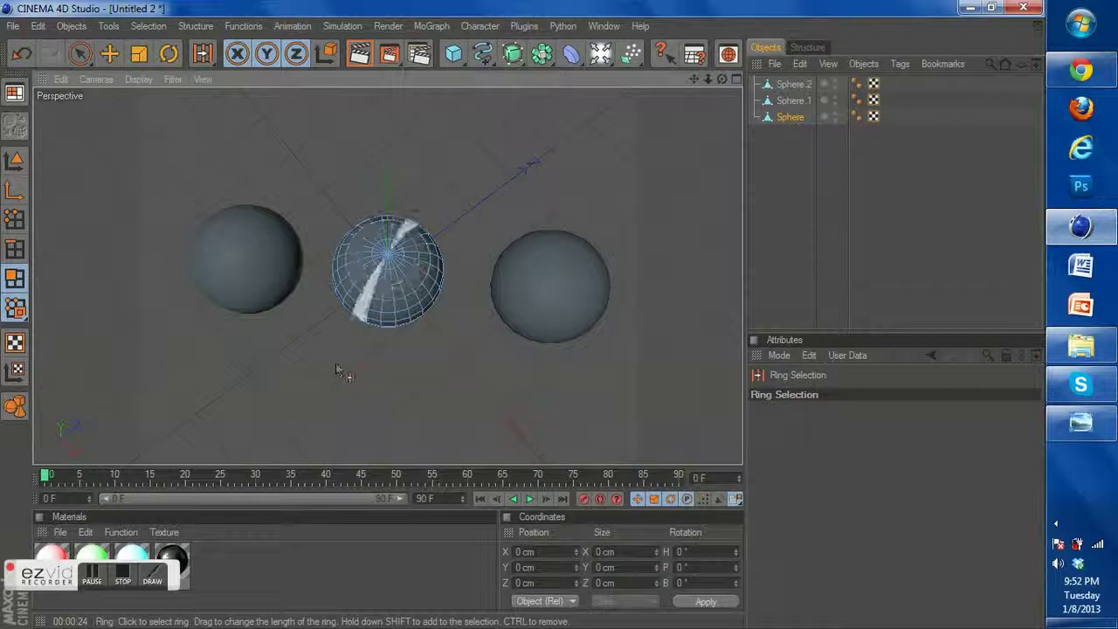
left_click_drag(389, 260, 392, 278)
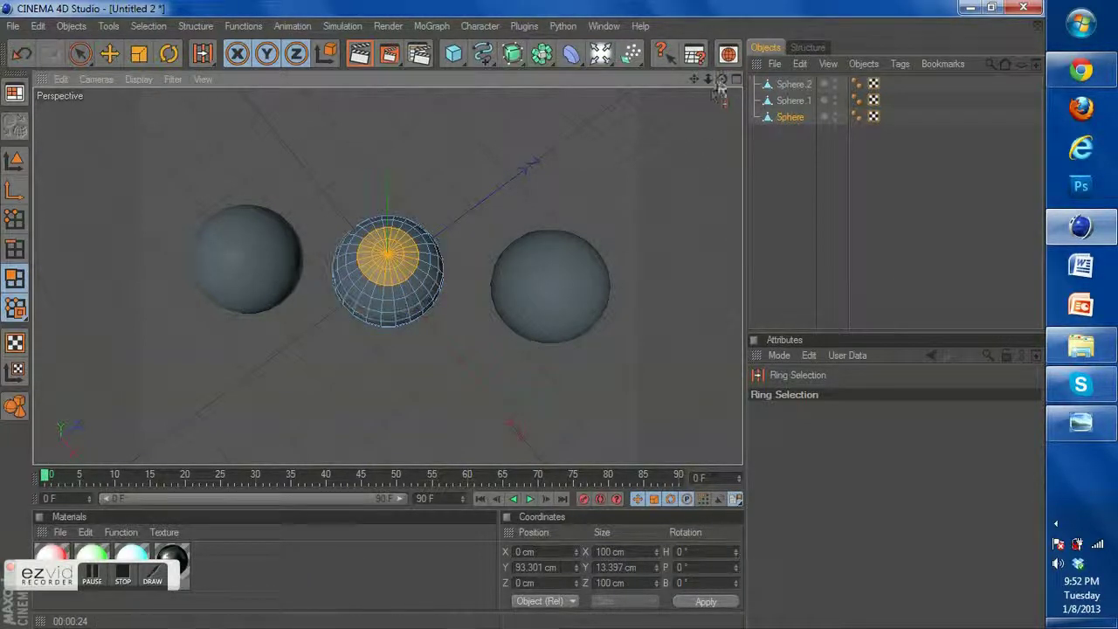
Add the two rings around the bottom pole and the two equatorial rings of the middle sphere to the polygon selection
left_click_drag(722, 79, 723, 87)
left_click(388, 339, "shift")
left_click(389, 323, "shift")
left_click_drag(722, 79, 724, 94)
left_click(421, 290, "shift")
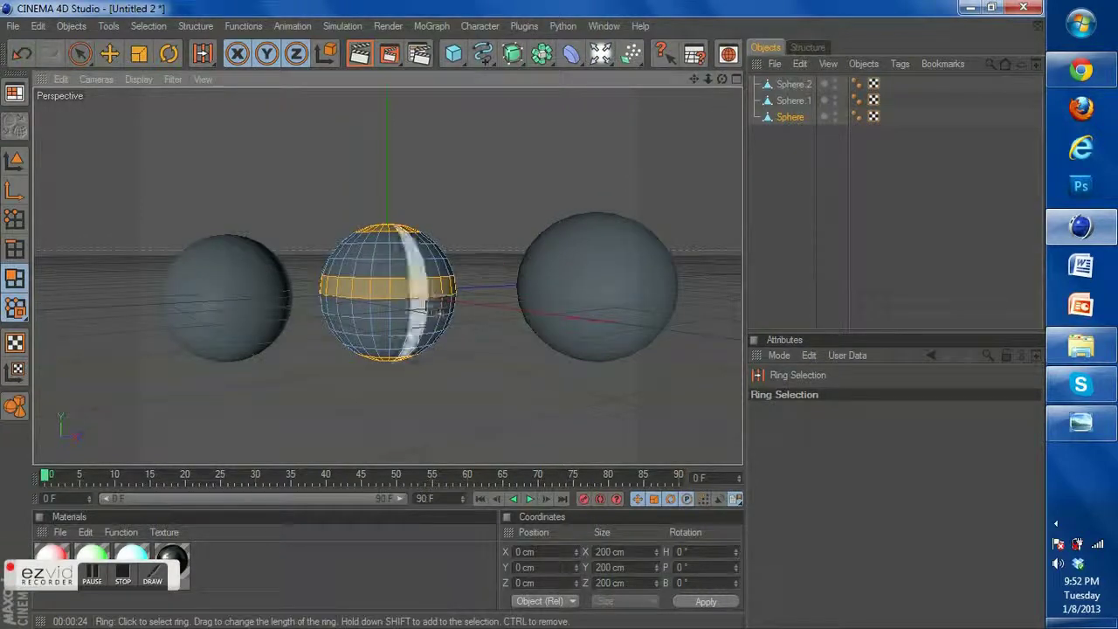
left_click(426, 312, "shift")
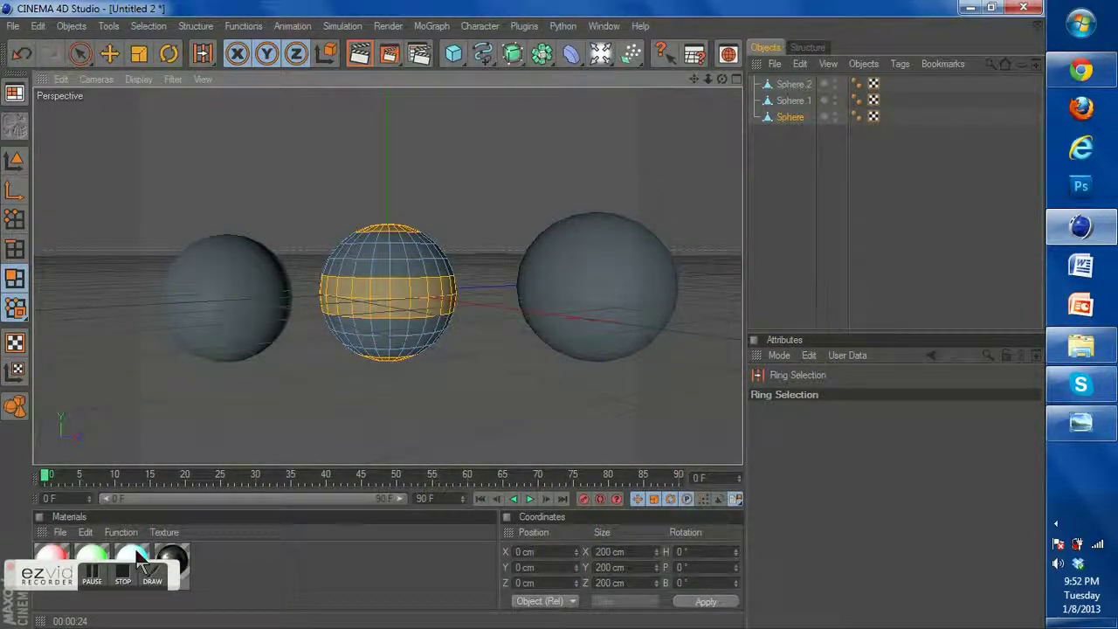
Apply the cyan glow material to the selected polygons of the middle sphere and render the view
left_click(133, 557)
right_click(136, 559)
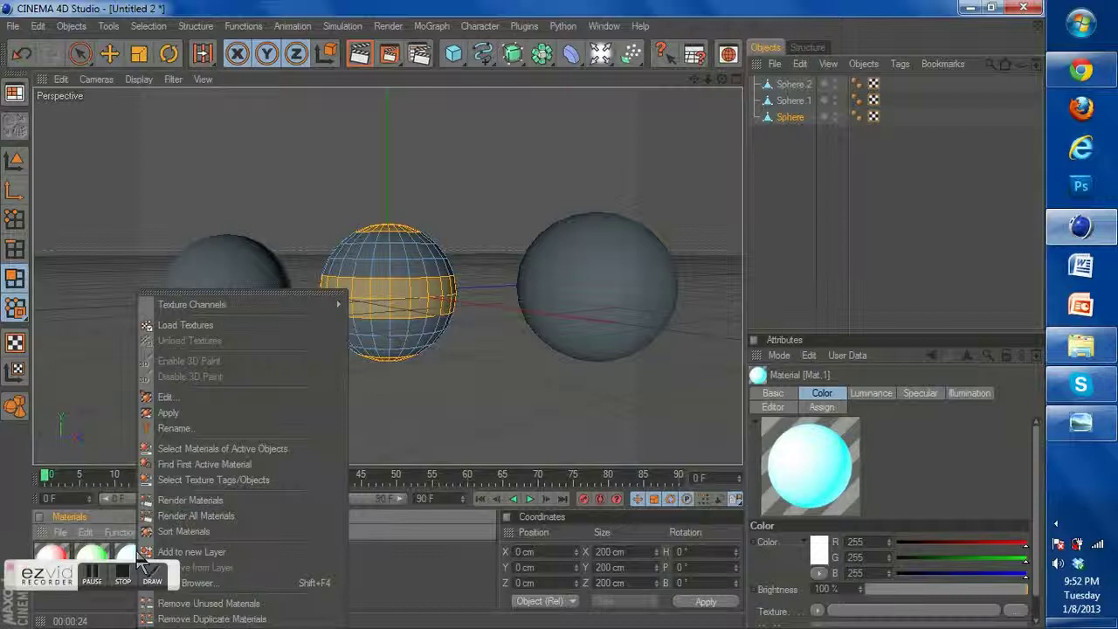
left_click(170, 413)
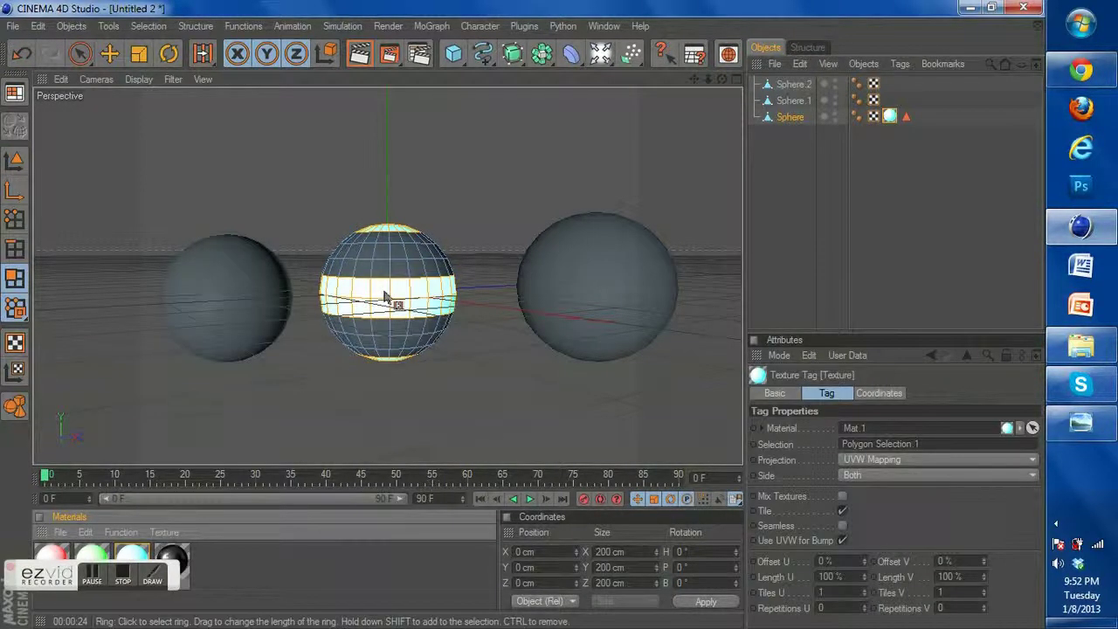
left_click(368, 61)
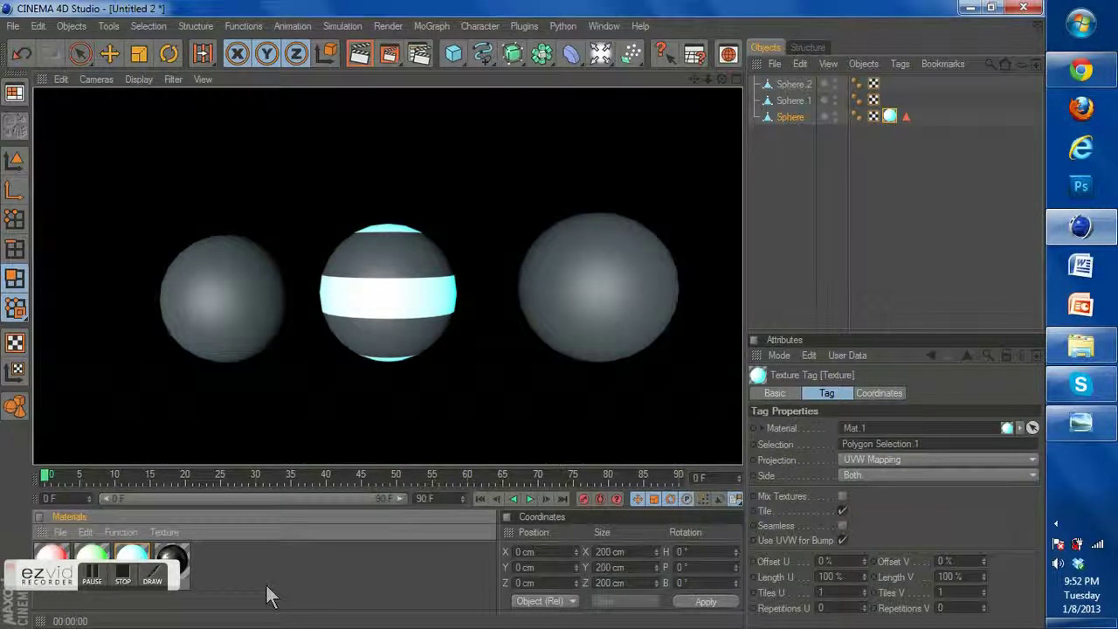
Select the polygon rings forming the top and bottom pole caps of Sphere.1
left_click(796, 109)
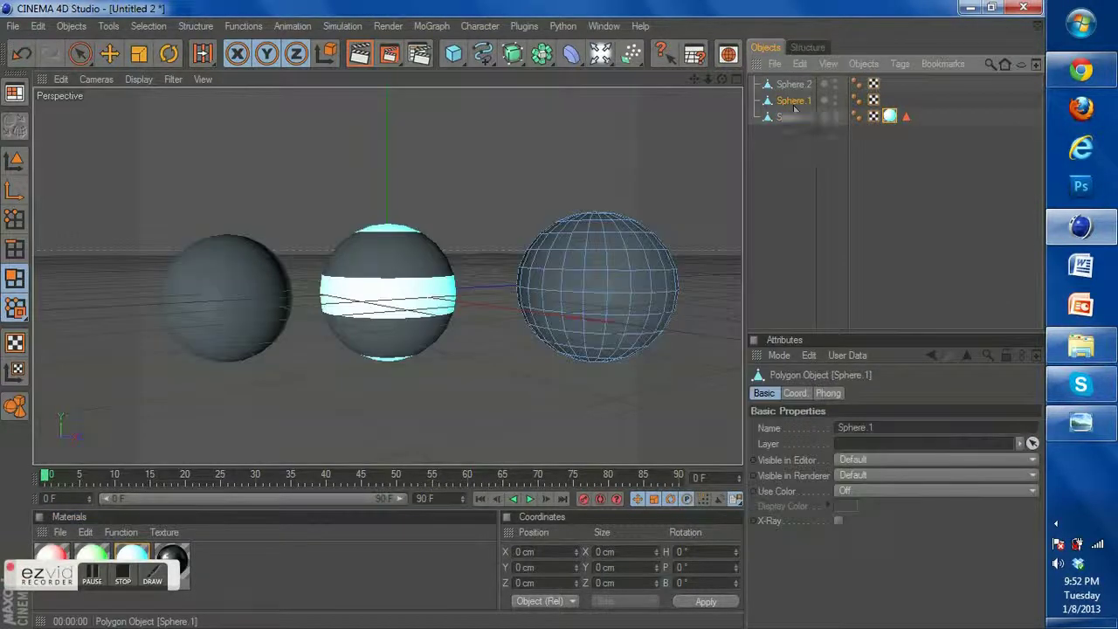
left_click_drag(724, 81, 723, 82)
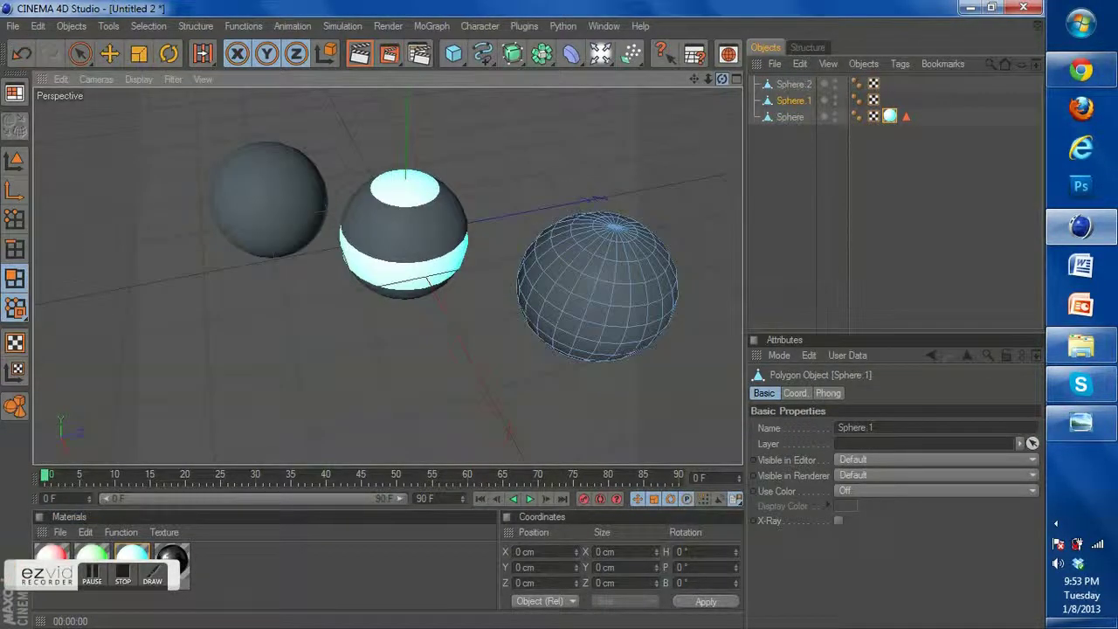
left_click(618, 237)
left_click(620, 253, "shift")
left_click_drag(723, 80, 699, 91)
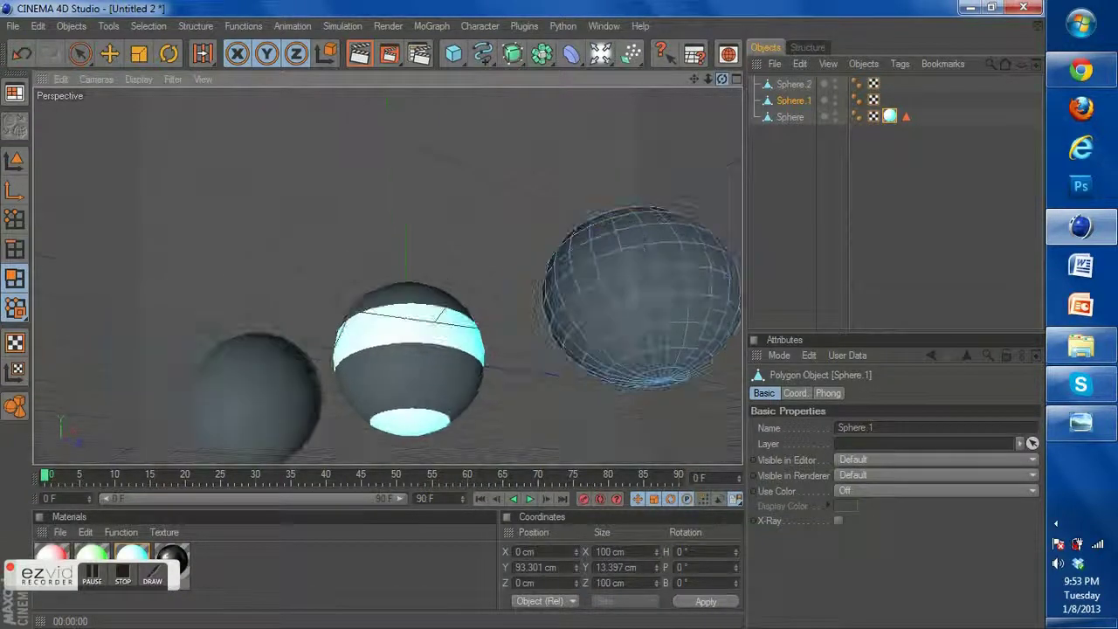
left_click(660, 383, "shift")
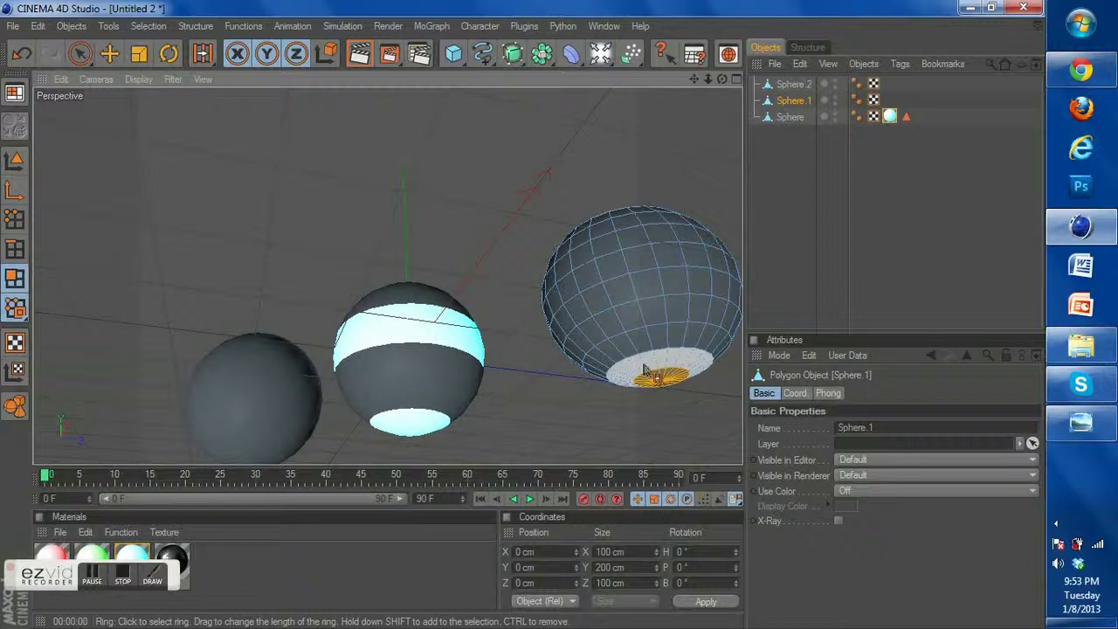
Add the two equatorial polygon rings of Sphere.1 to the selection
left_click_drag(722, 81, 723, 98)
left_click(624, 302, "shift")
left_click(622, 318, "shift")
left_click_drag(723, 79, 690, 80)
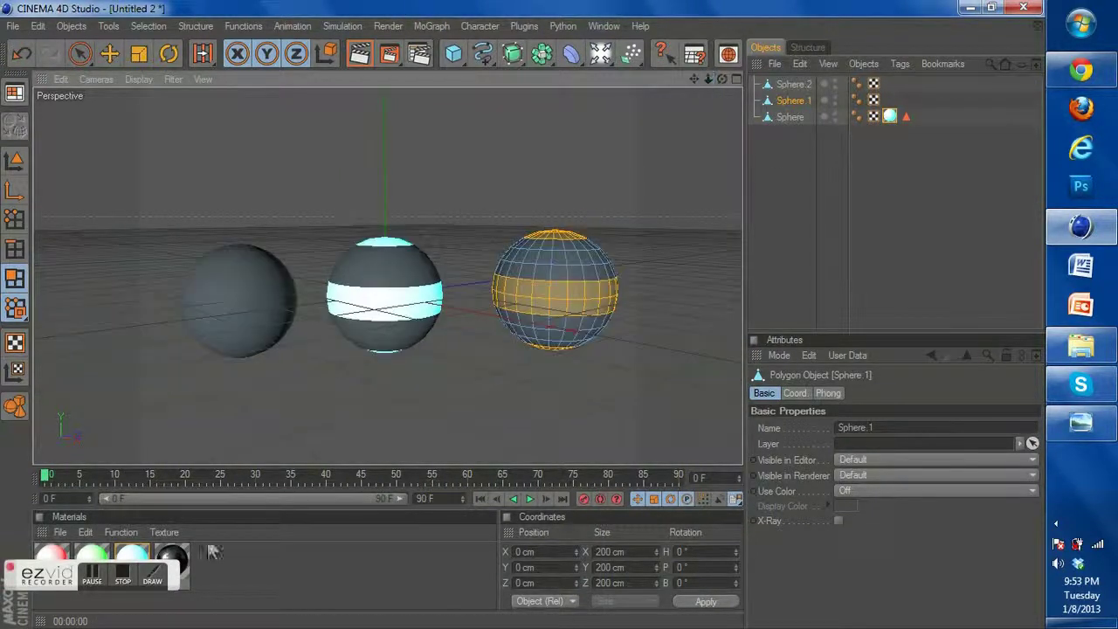
Apply the green glow material to the selected caps and band of Sphere.1
left_click(92, 559)
right_click(92, 560)
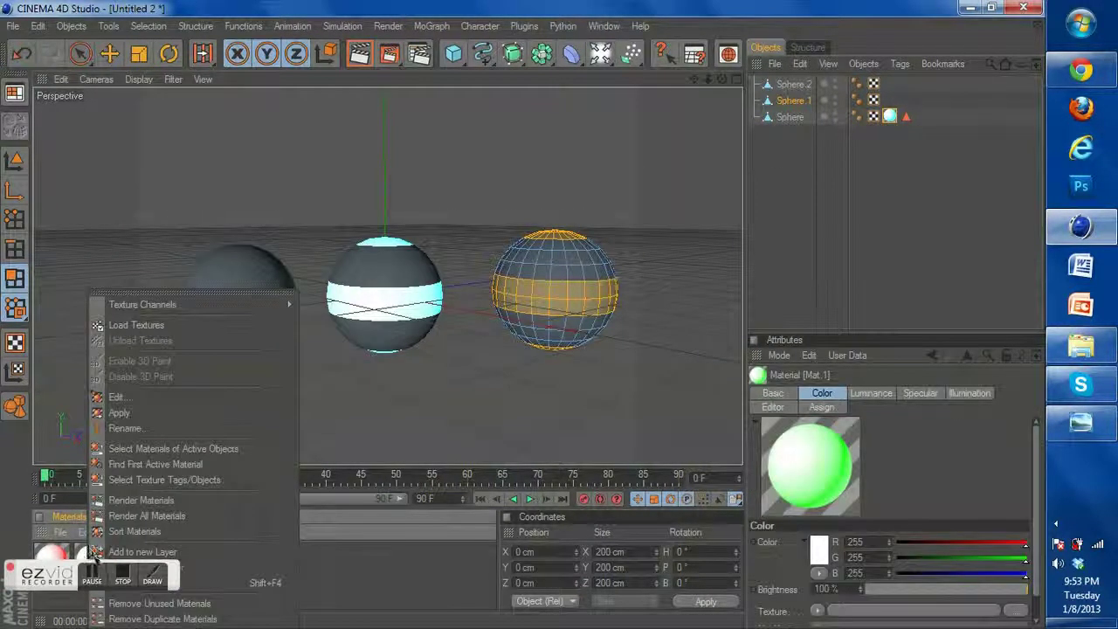
left_click(138, 416)
Select the top cap, bottom cap and two equatorial polygon rings of Sphere.2
left_click(792, 84)
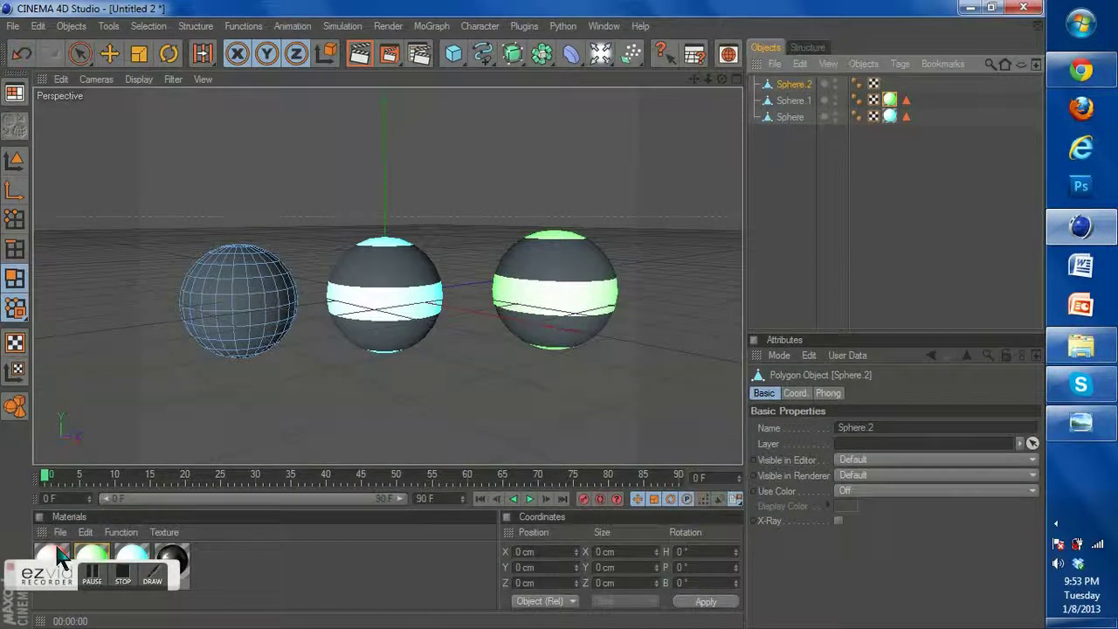
left_click_drag(723, 80, 722, 144)
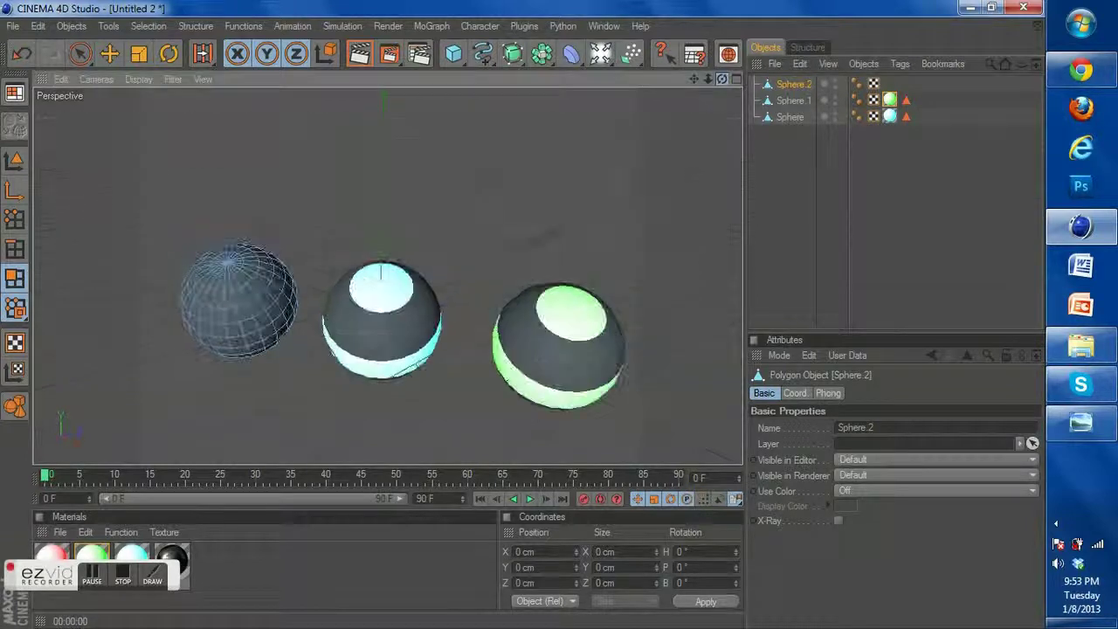
left_click(229, 293)
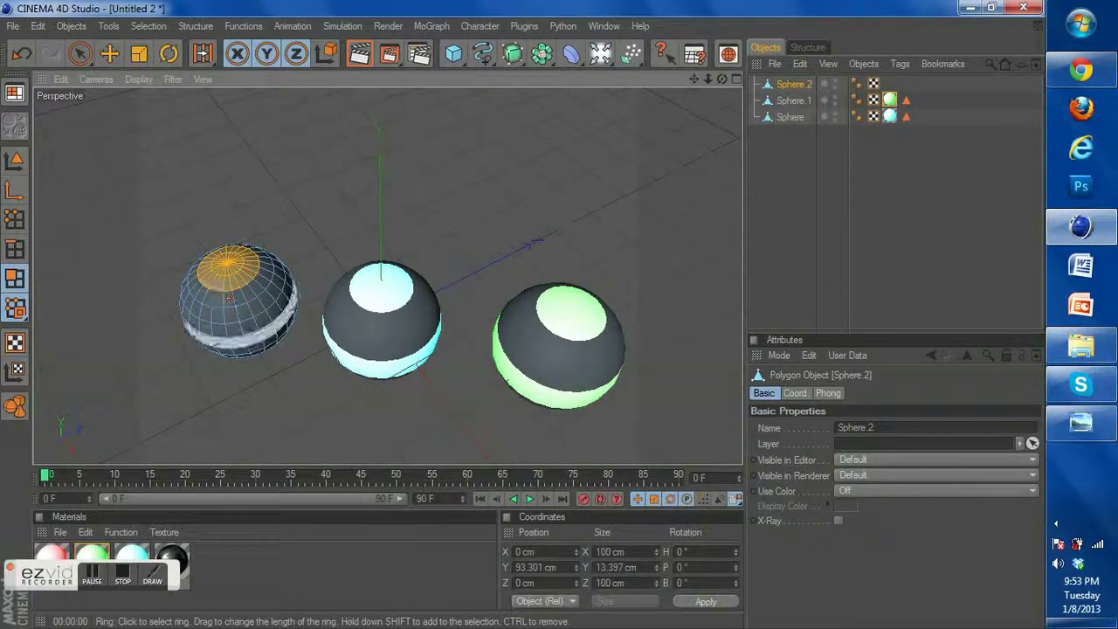
left_click_drag(723, 80, 718, 5)
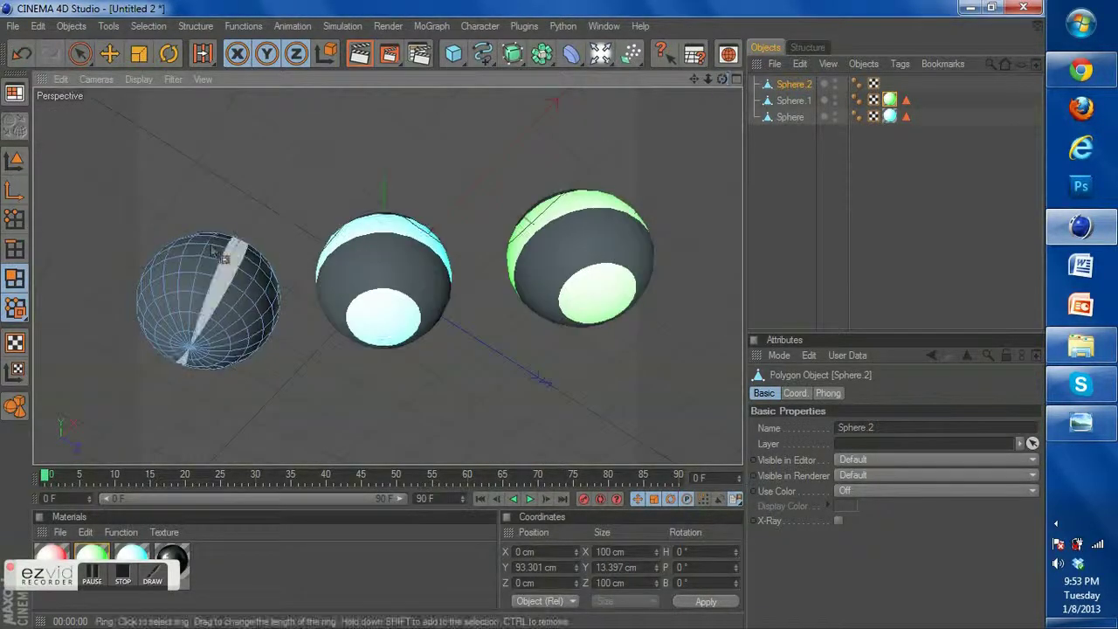
left_click(198, 334)
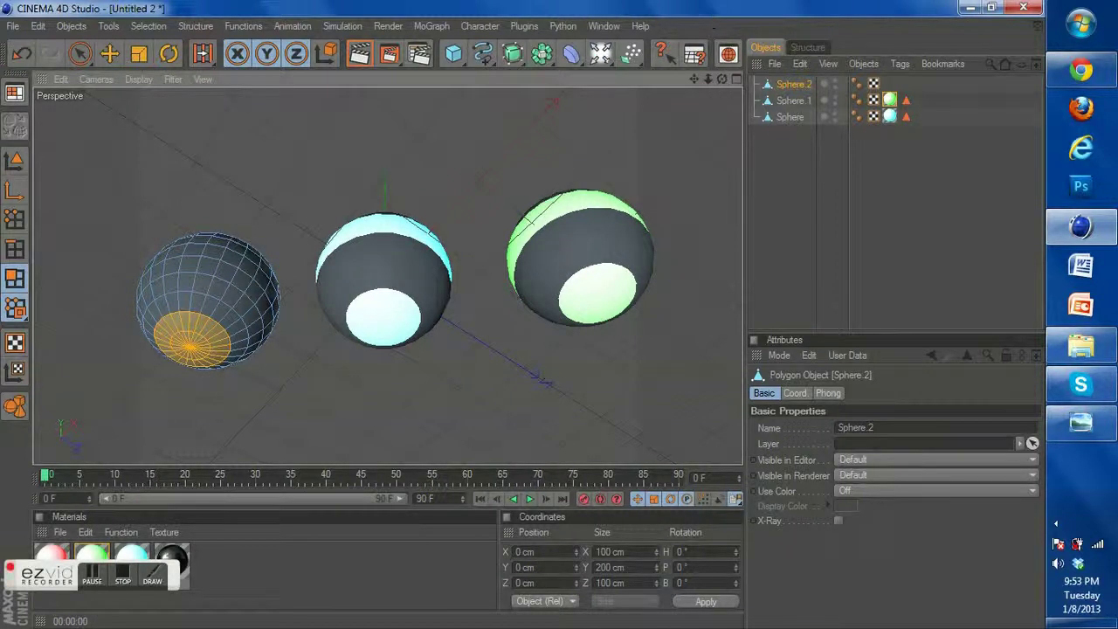
left_click_drag(723, 79, 723, 105)
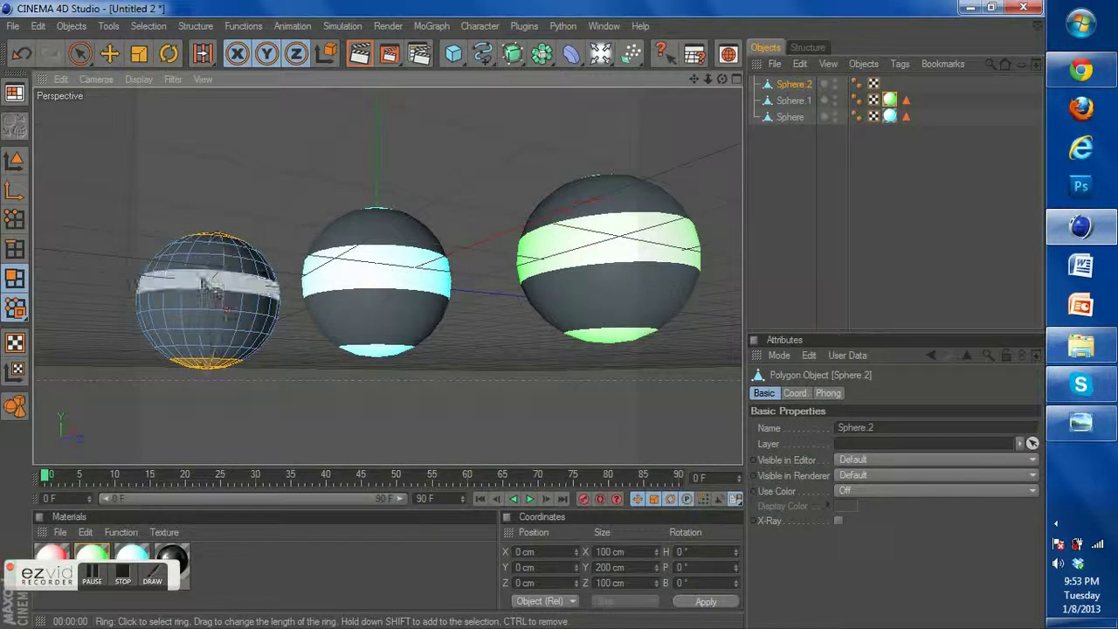
left_click(206, 284, "shift")
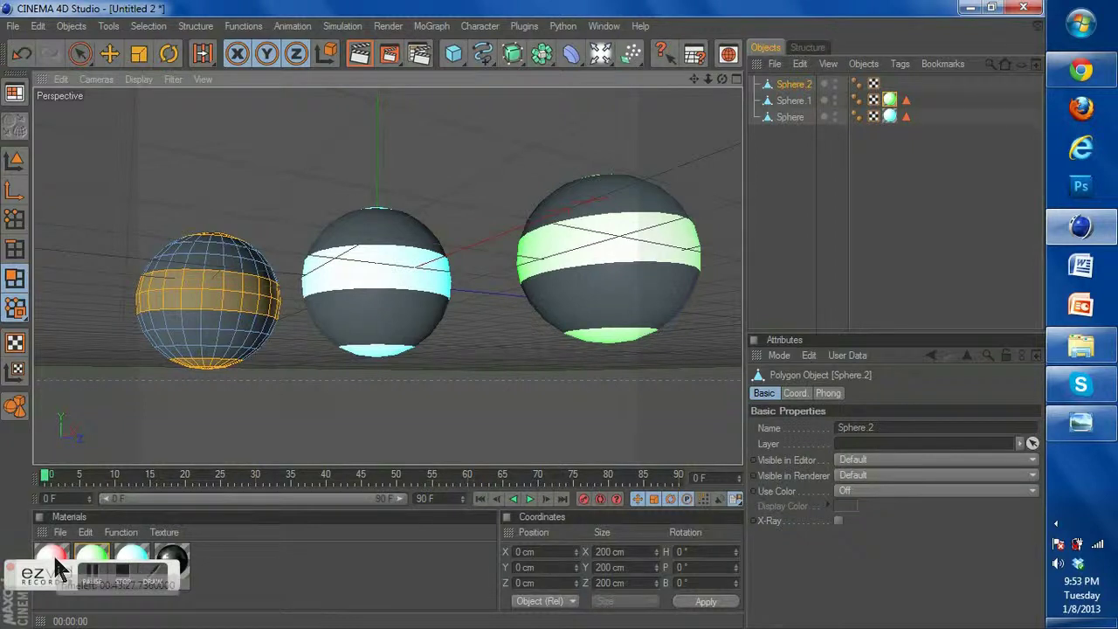
Apply the red glow material to the selected caps and band of Sphere.2
left_click(52, 559)
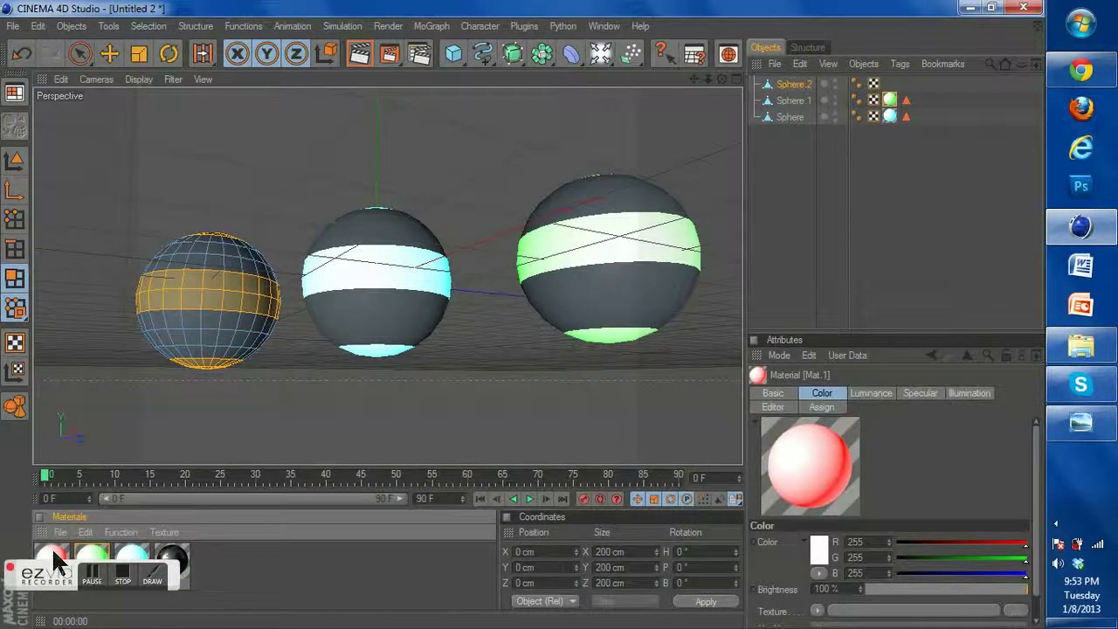
right_click(52, 560)
left_click(112, 412)
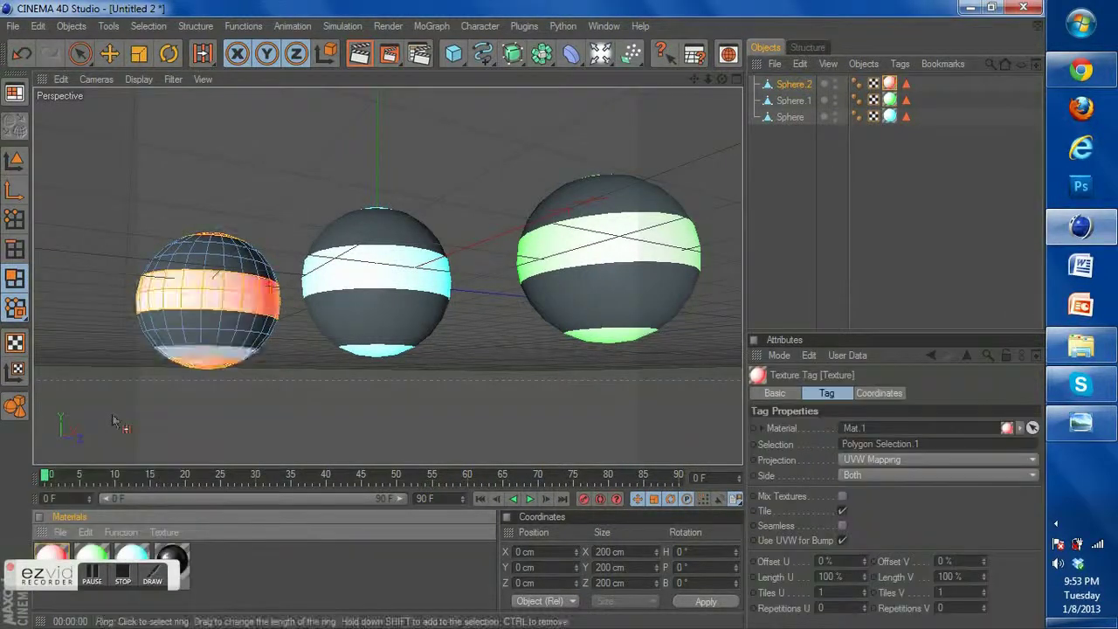
left_click_drag(721, 81, 722, 93)
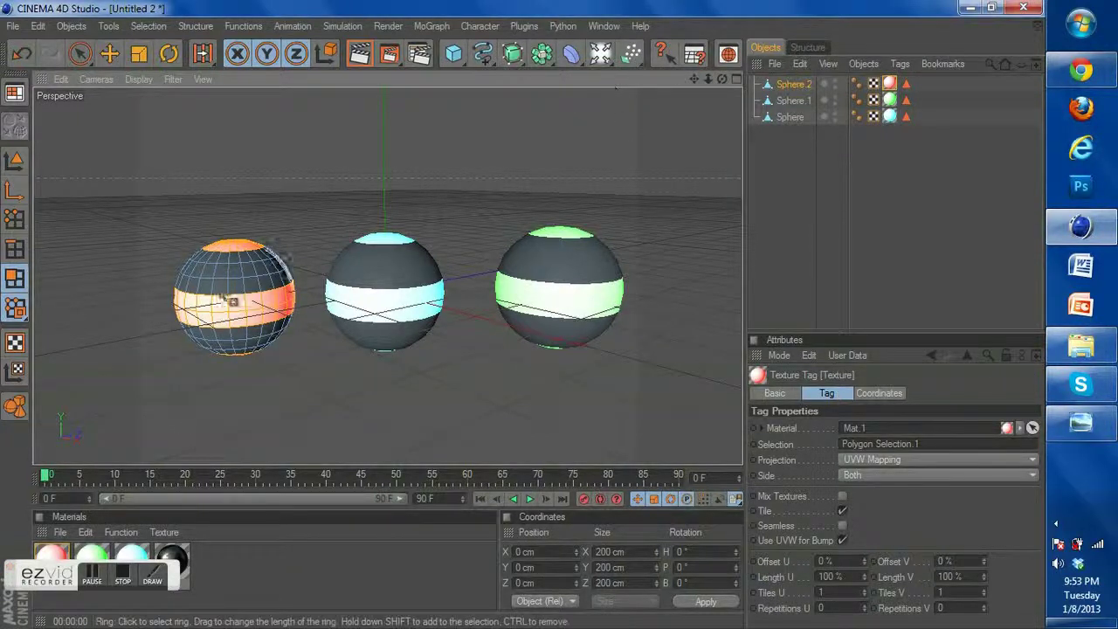
left_click(94, 577)
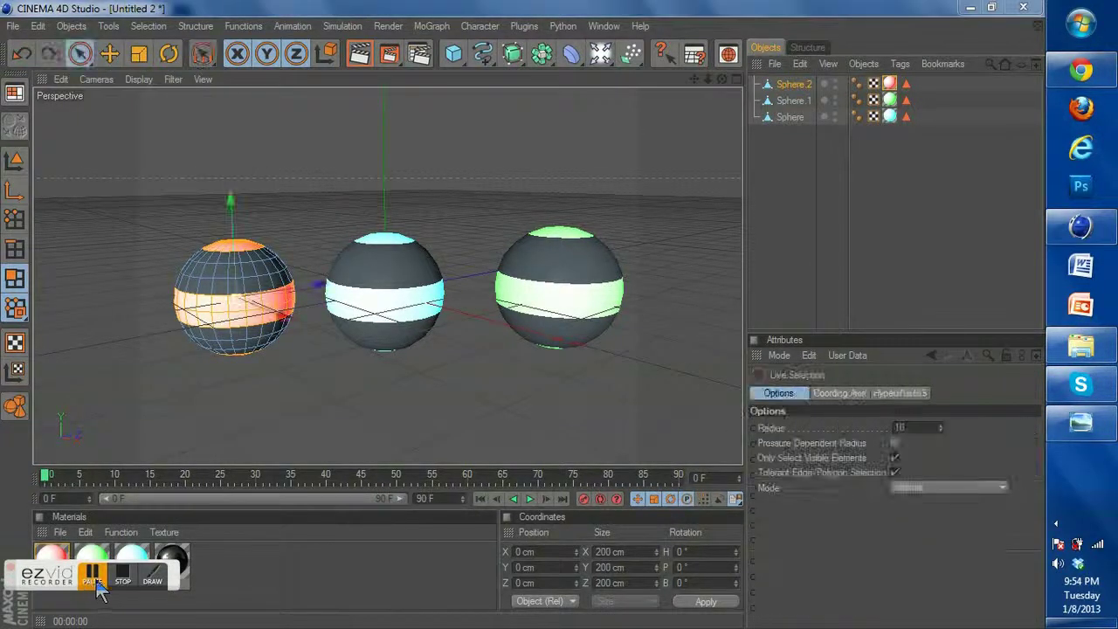
Add a Floor object and lower it along the Y axis until it sits just beneath the three spheres
left_click_drag(601, 53, 748, 181)
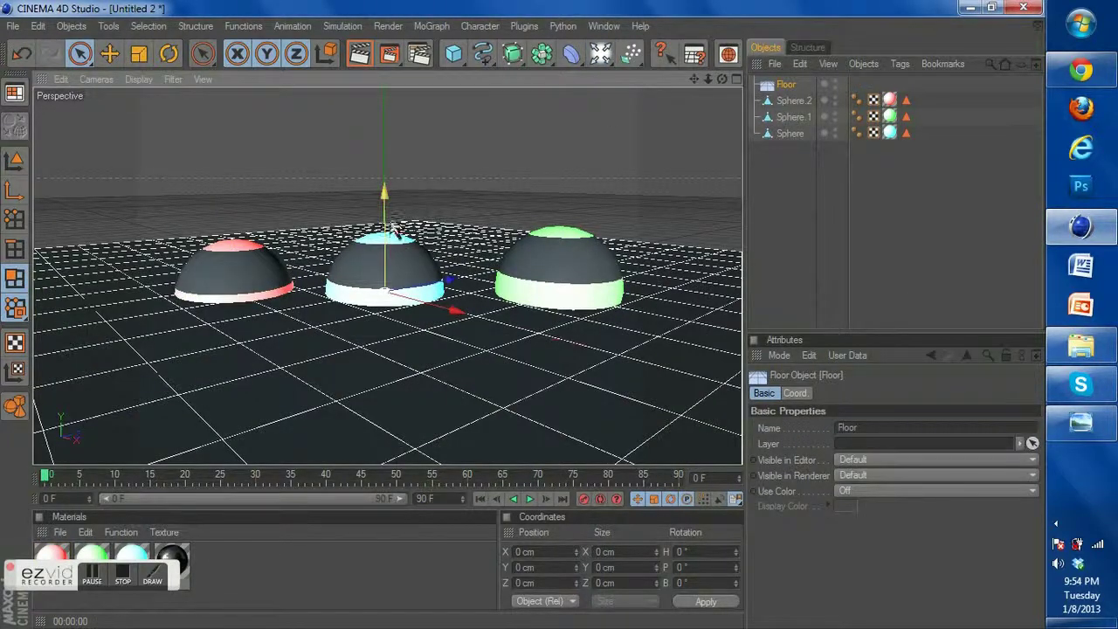
left_click_drag(384, 191, 384, 256)
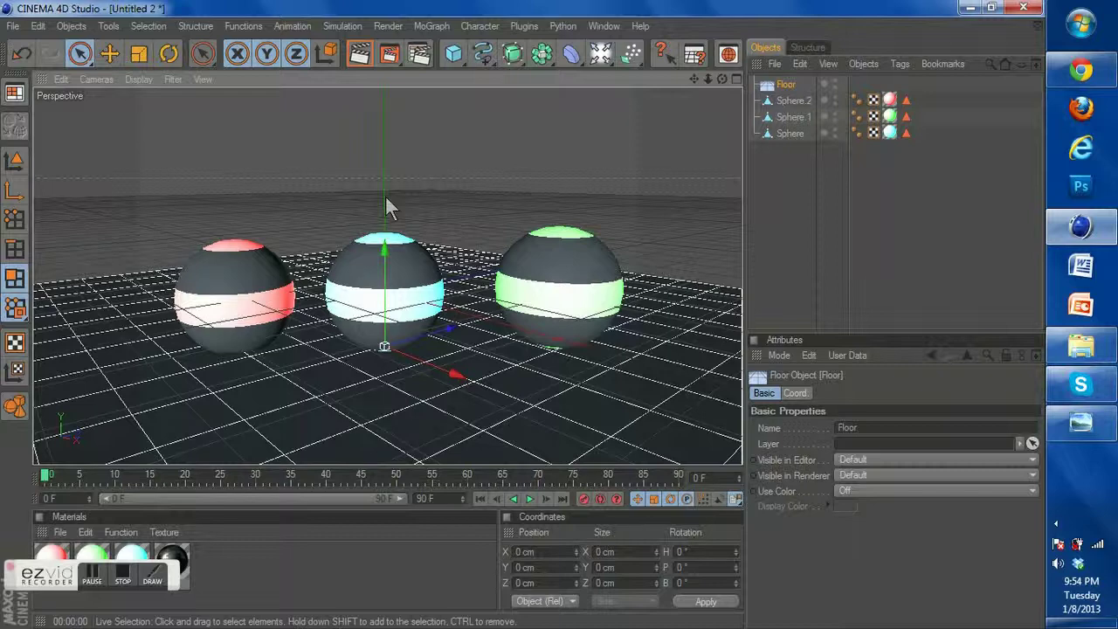
left_click_drag(724, 85, 724, 114)
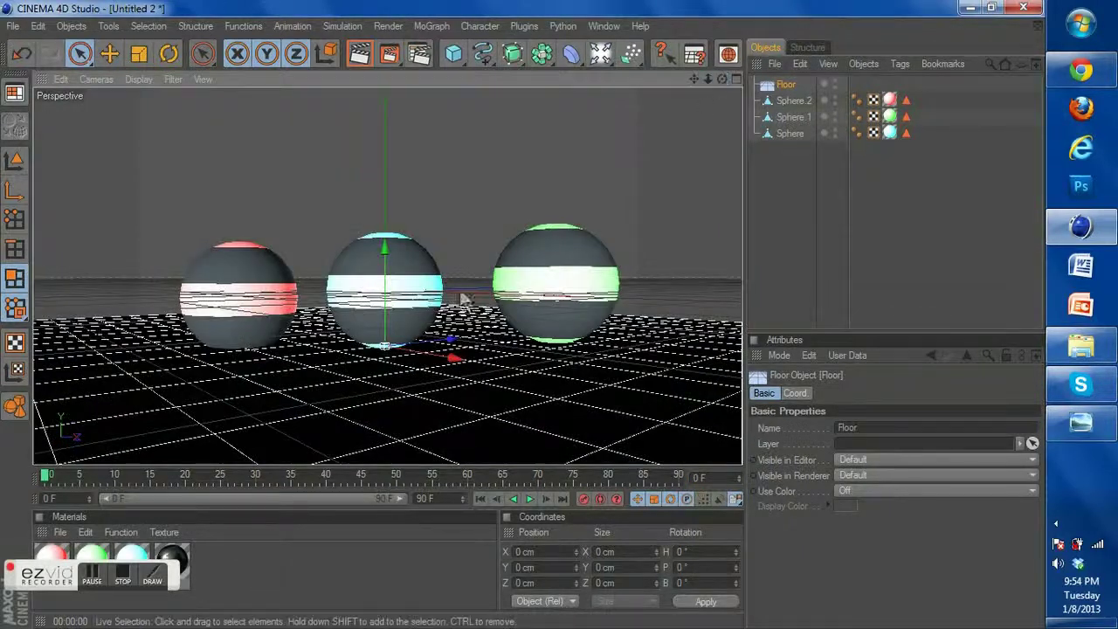
left_click_drag(381, 272, 382, 278)
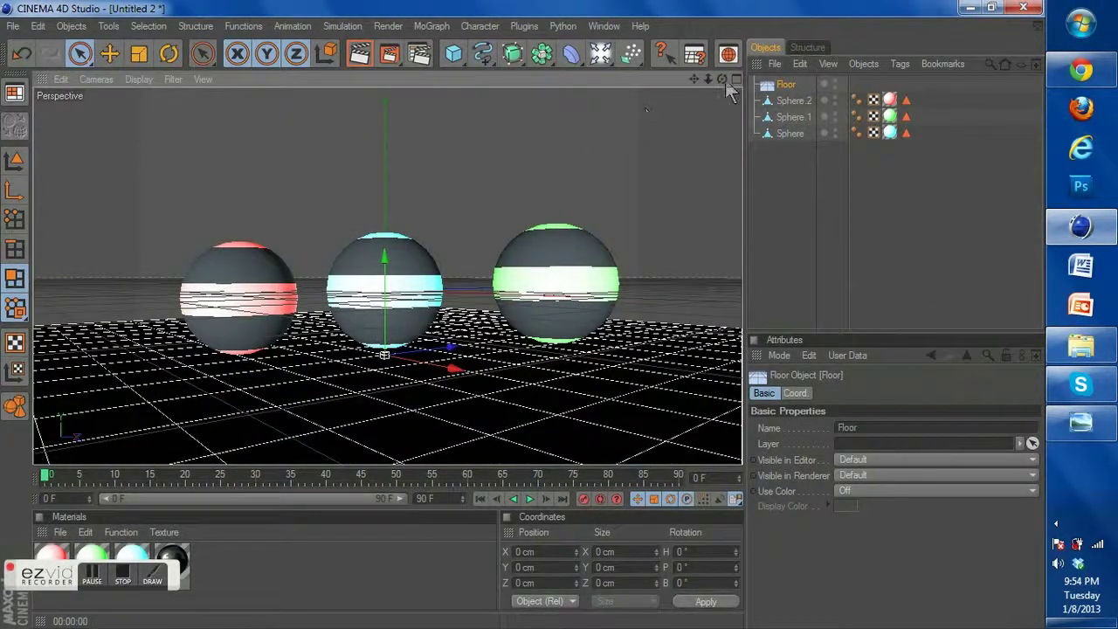
left_click_drag(724, 81, 726, 101)
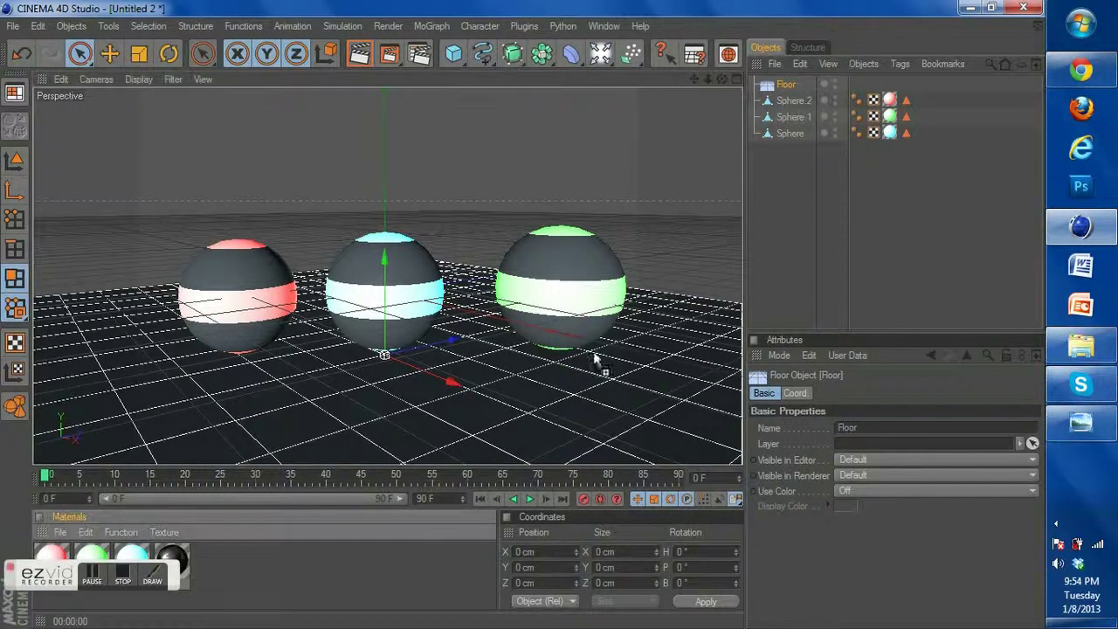
Try the black reflective material on the floor in a view render and remove its texture tag
left_click_drag(791, 90, 789, 87)
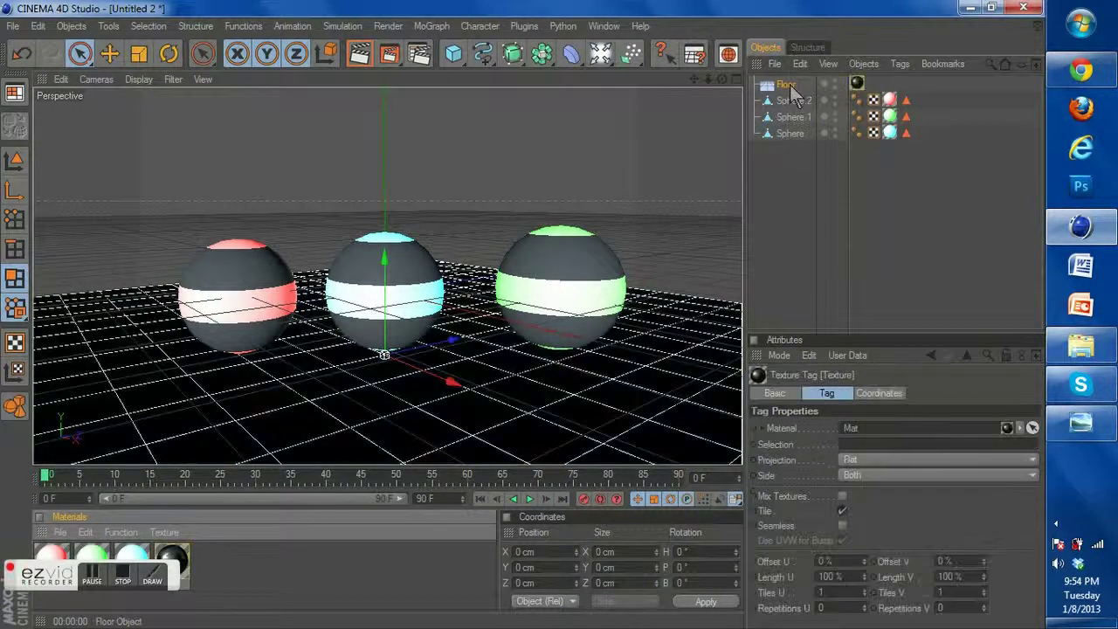
left_click(370, 59)
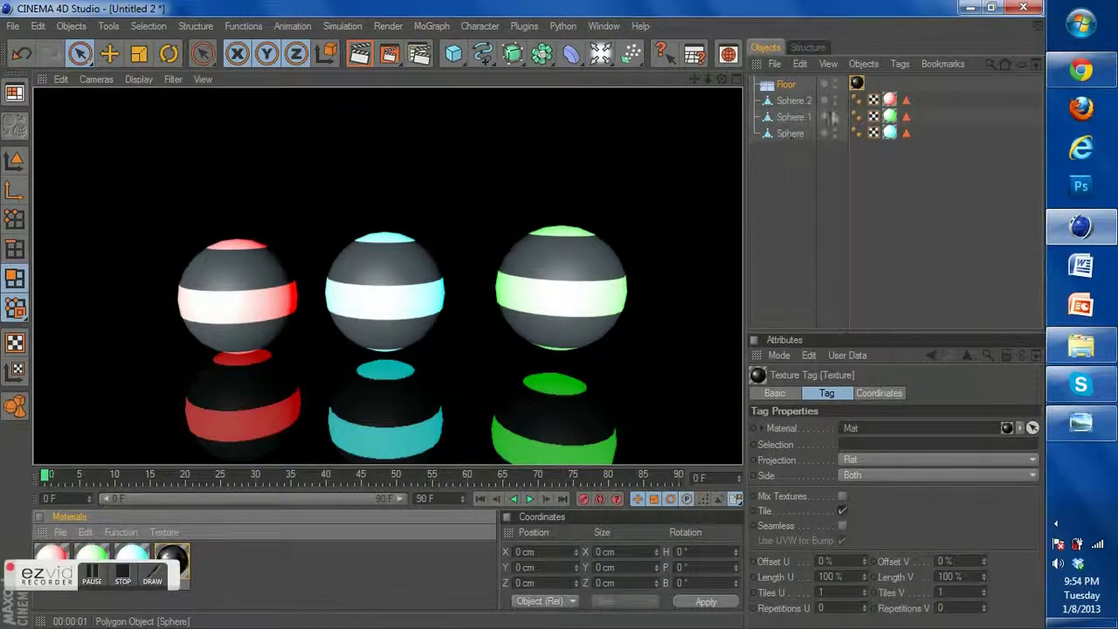
left_click(860, 87)
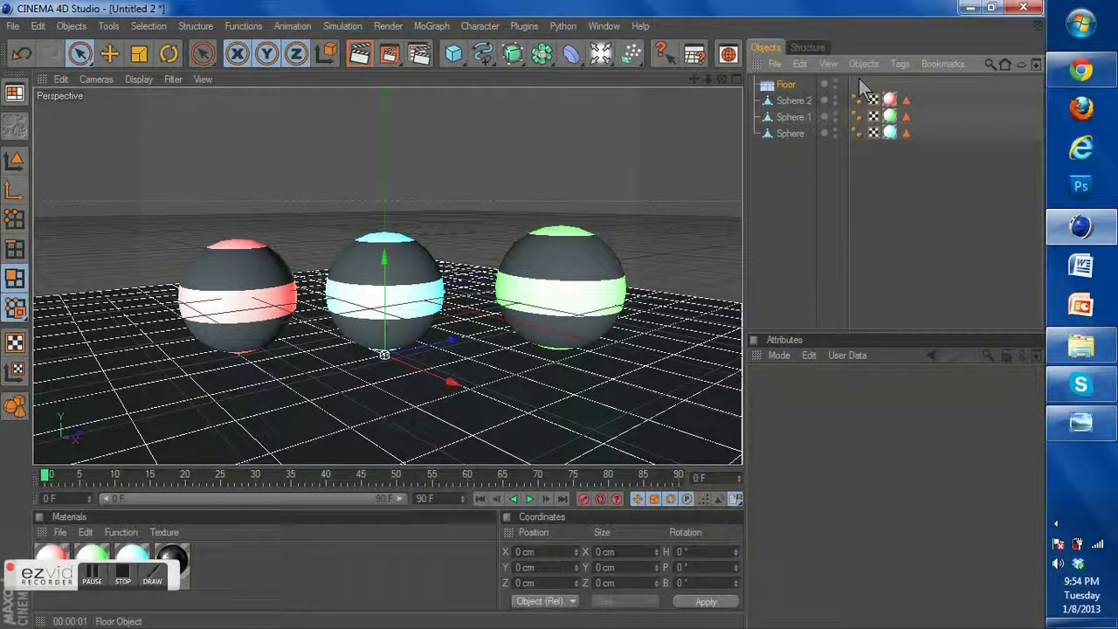
Duplicate the black reflective material and set the copy's reflection blurriness to 50%
left_click(172, 559)
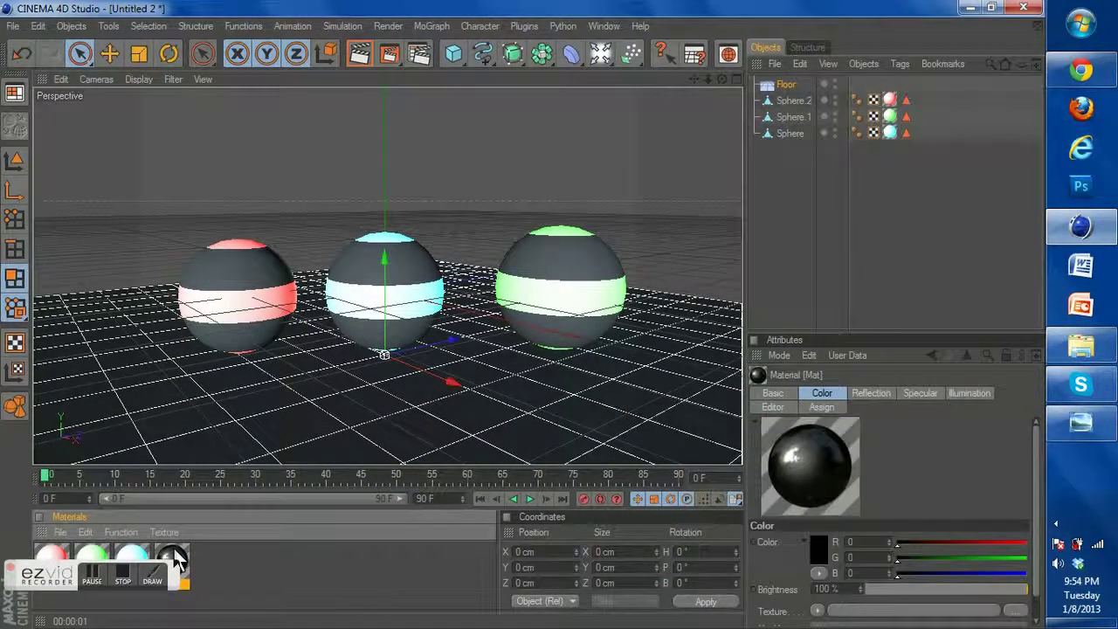
key("ctrl+v")
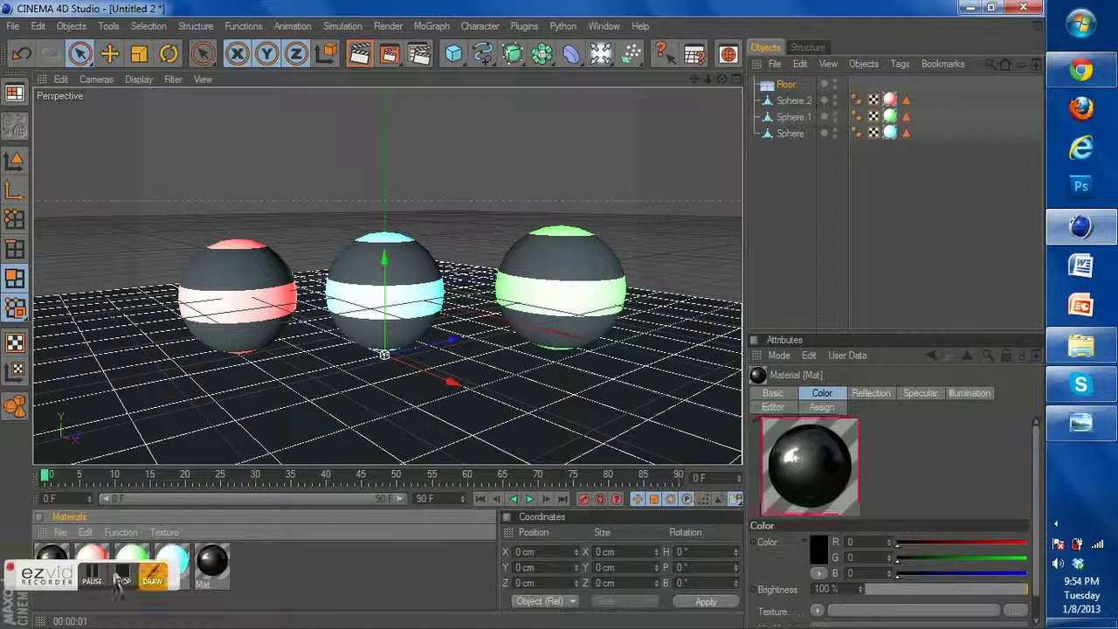
double_click(50, 559)
left_click(275, 342)
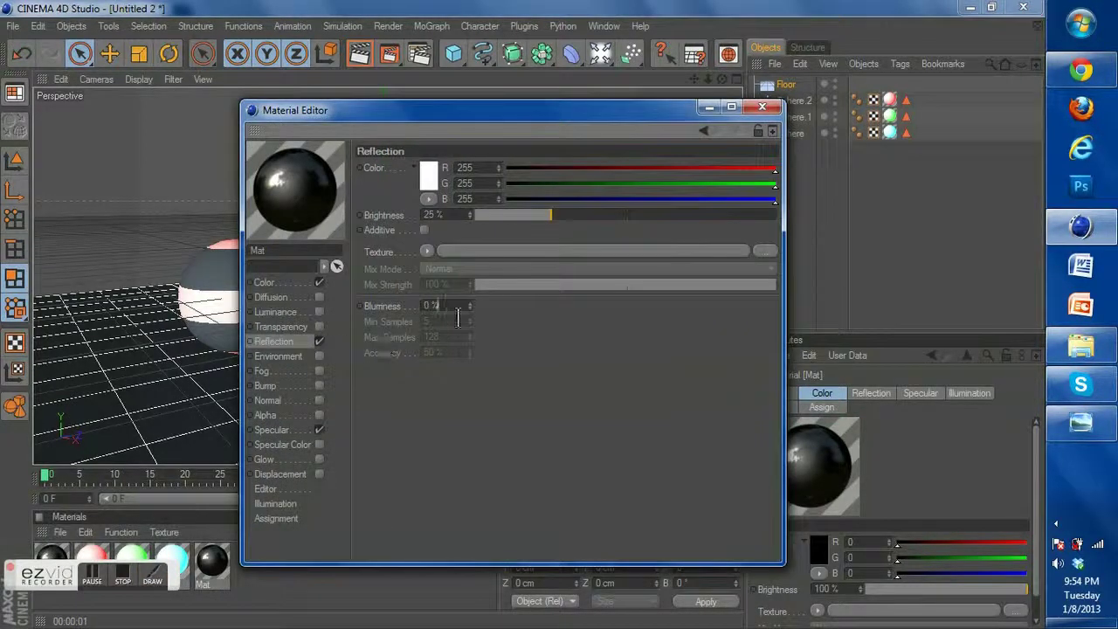
type("50")
key("Return")
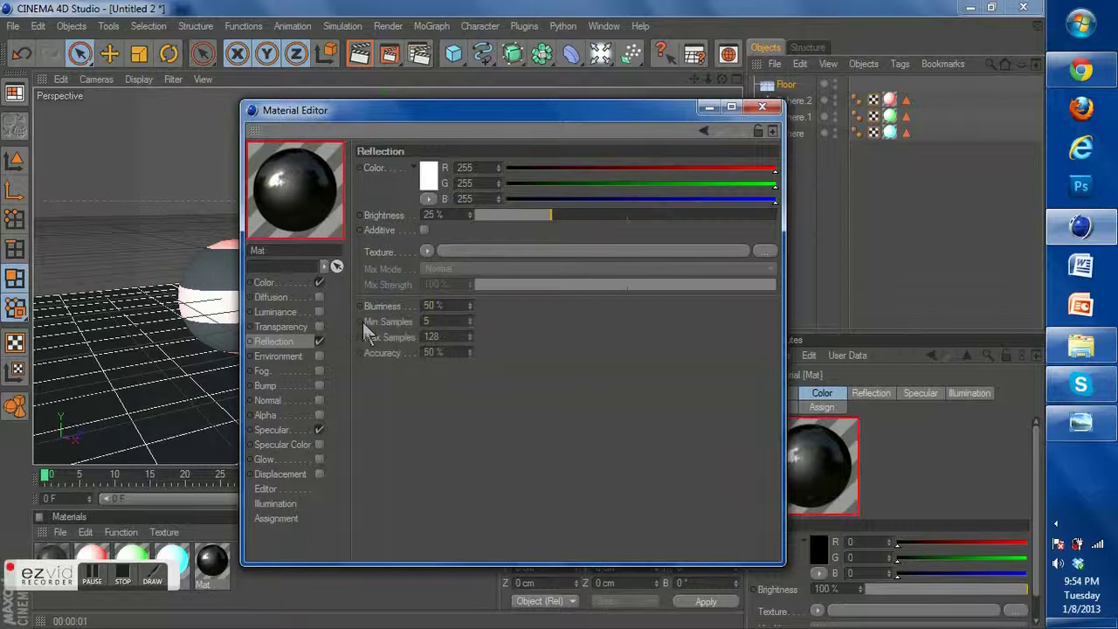
left_click(762, 106)
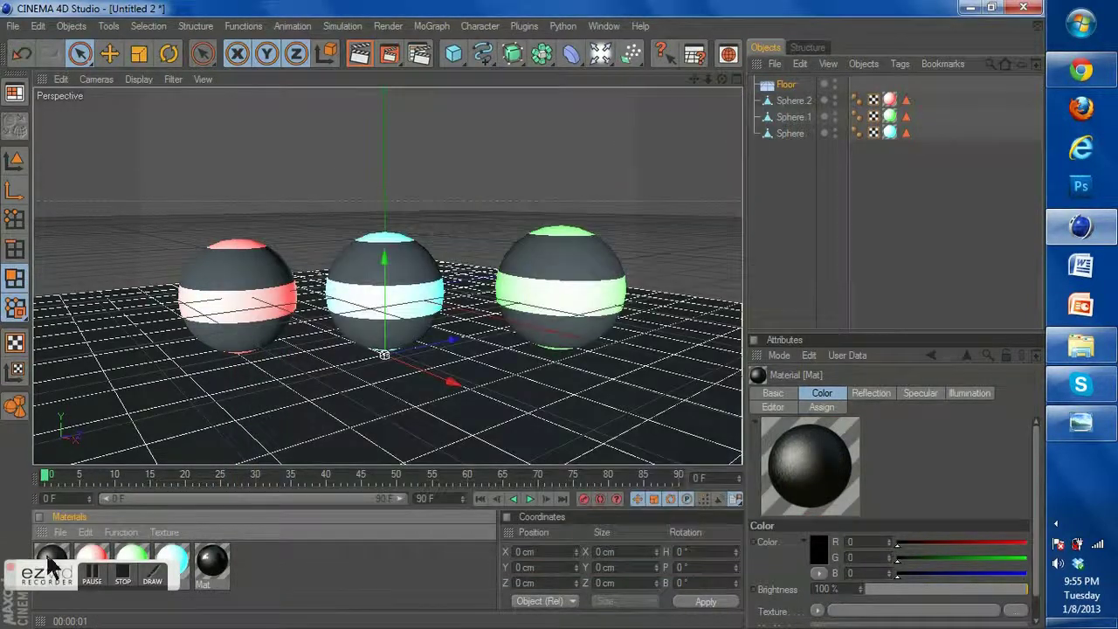
Apply the blurry black reflective material copy to the floor and render the perspective view
left_click_drag(626, 138, 787, 84)
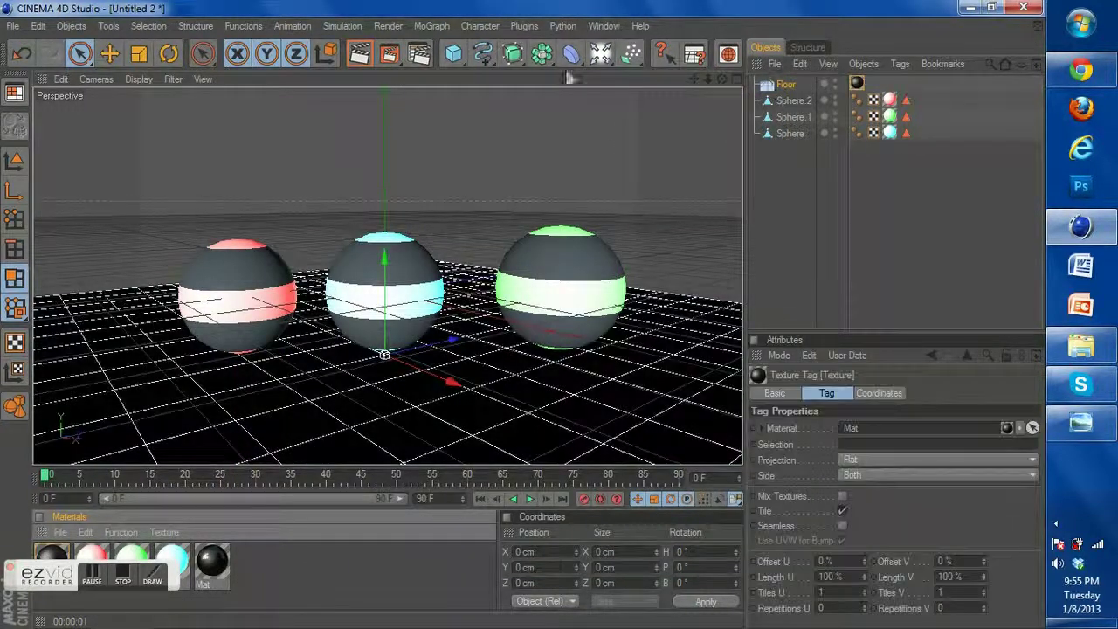
left_click(359, 54)
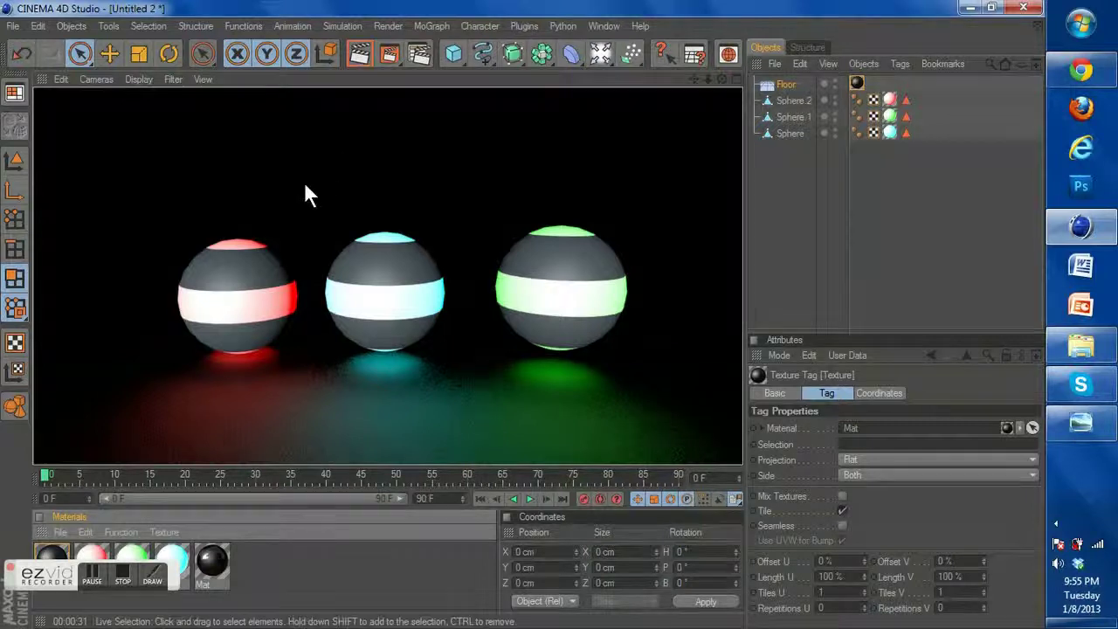
Rotate the whole cyan Sphere freely in object mode to about H -68°, P 63°, B 70°
left_click(15, 408)
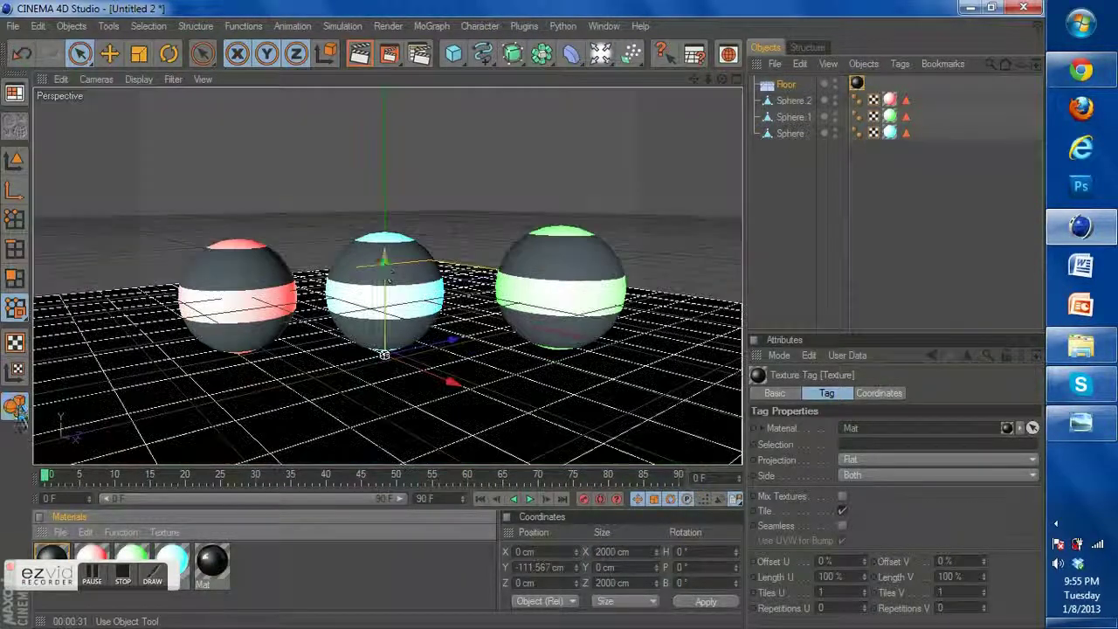
left_click(789, 135)
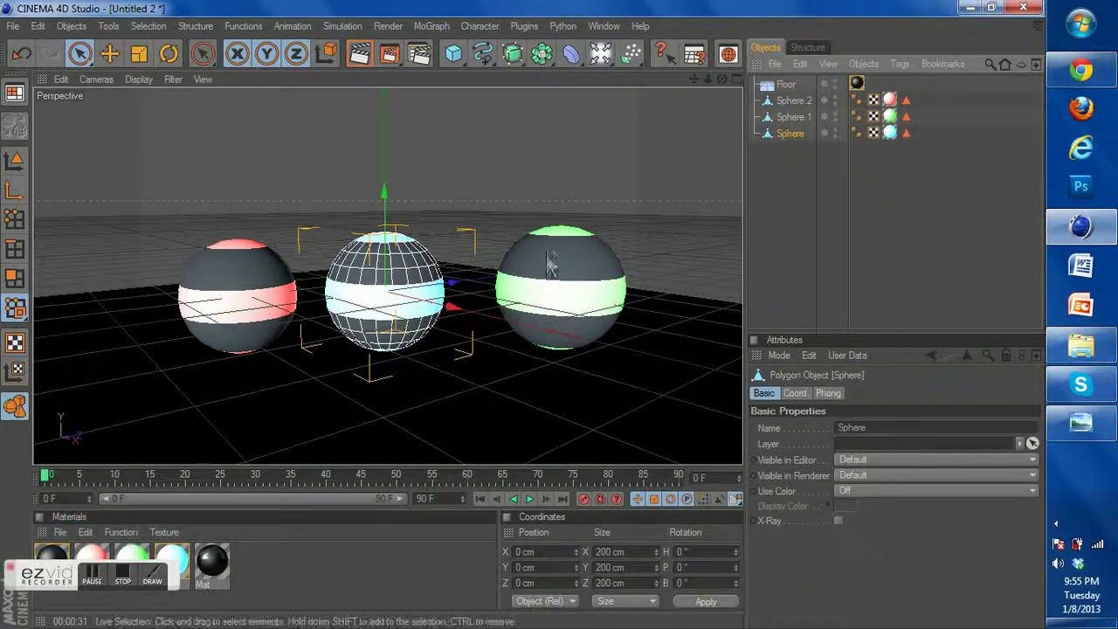
left_click(169, 55)
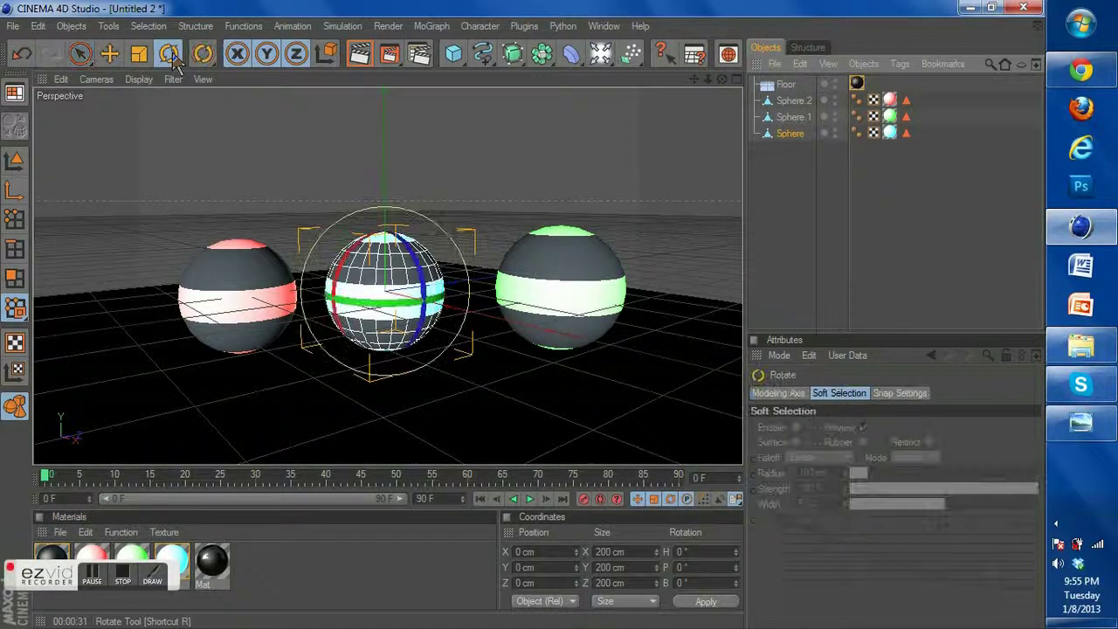
left_click_drag(417, 265, 362, 311)
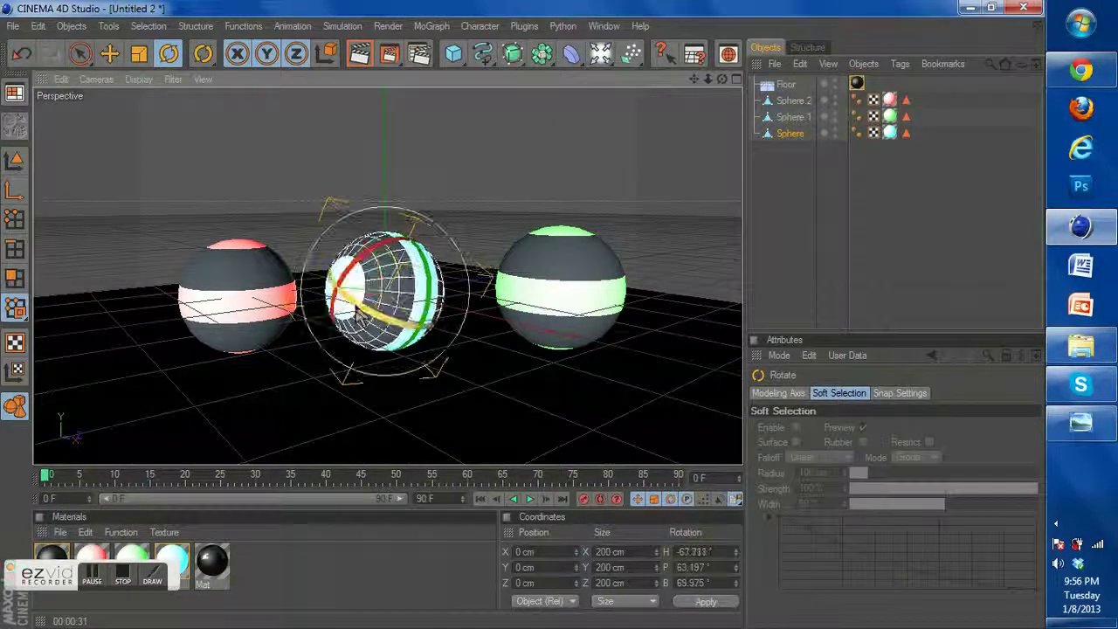
Tilt the green Sphere.1 diagonally, rotate the red Sphere.2 to about H -34°, P 34°, B -25°, and render the view
left_click(789, 119)
left_click_drag(584, 240, 568, 268)
left_click(792, 100)
left_click_drag(251, 215, 220, 320)
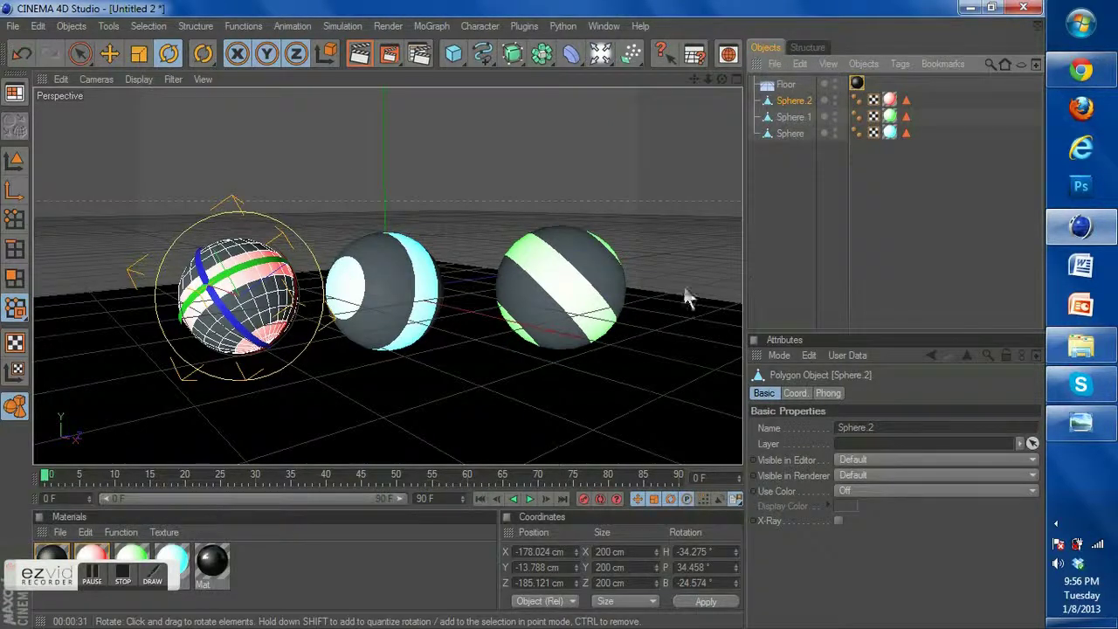
left_click(357, 61)
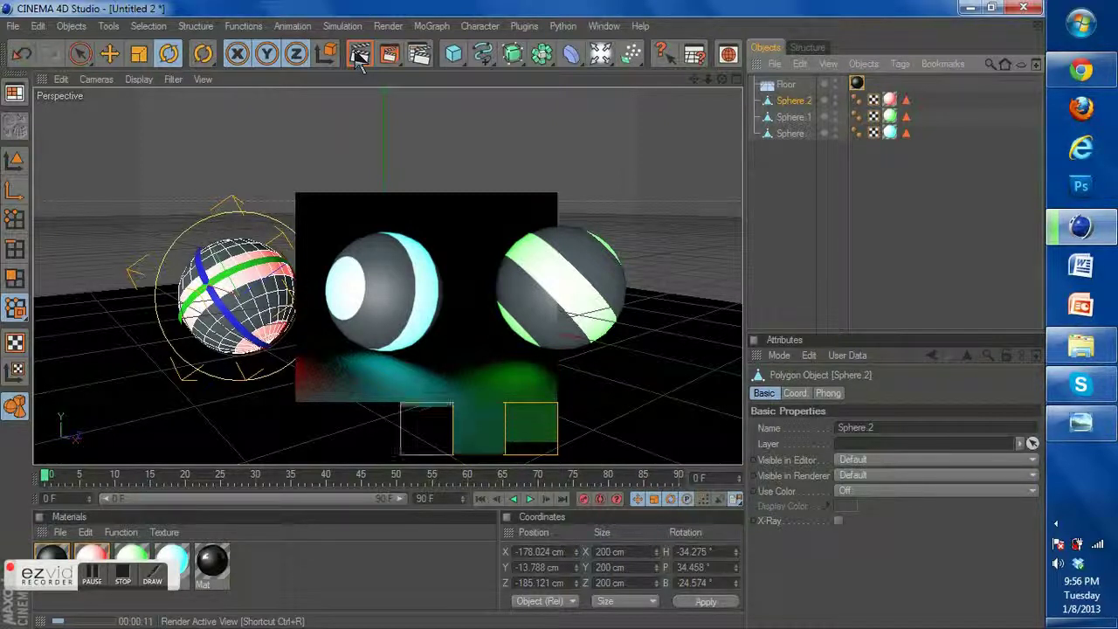
Set the render output to the 1280 x 1024 screen preset and change its film aspect to HDTV (16:9)
left_click(420, 56)
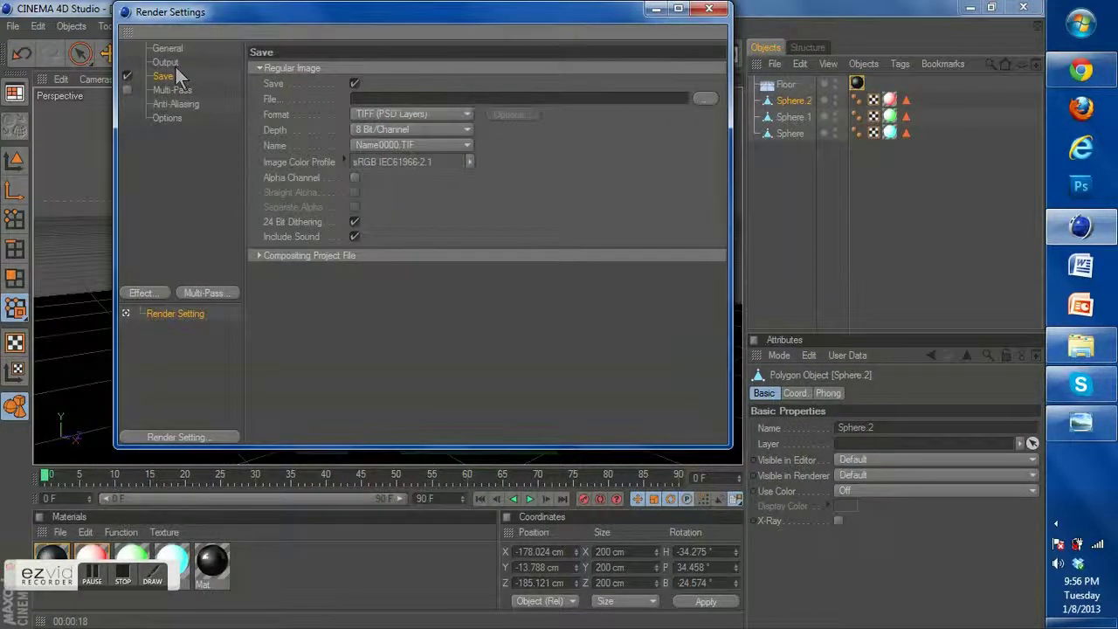
left_click(174, 66)
left_click(264, 69)
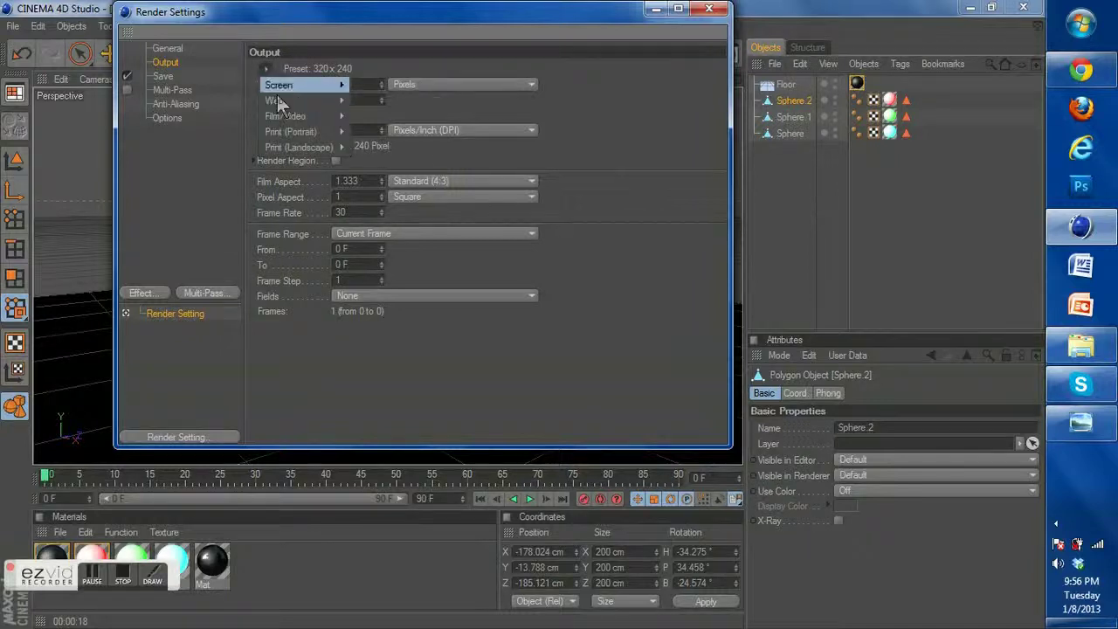
mouse_move(336, 85)
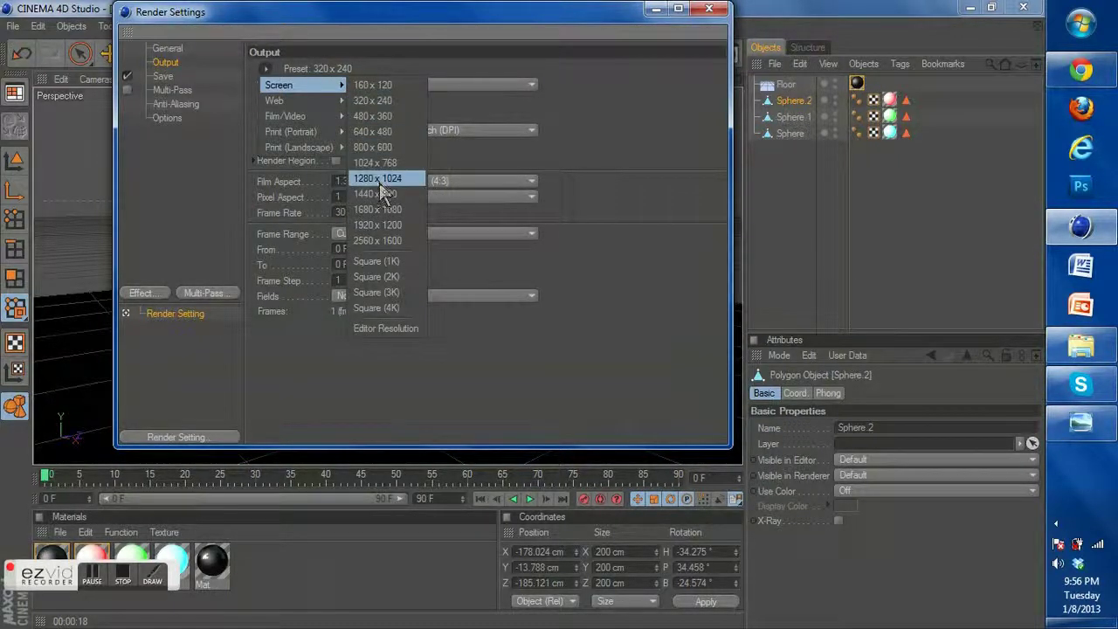
left_click(378, 180)
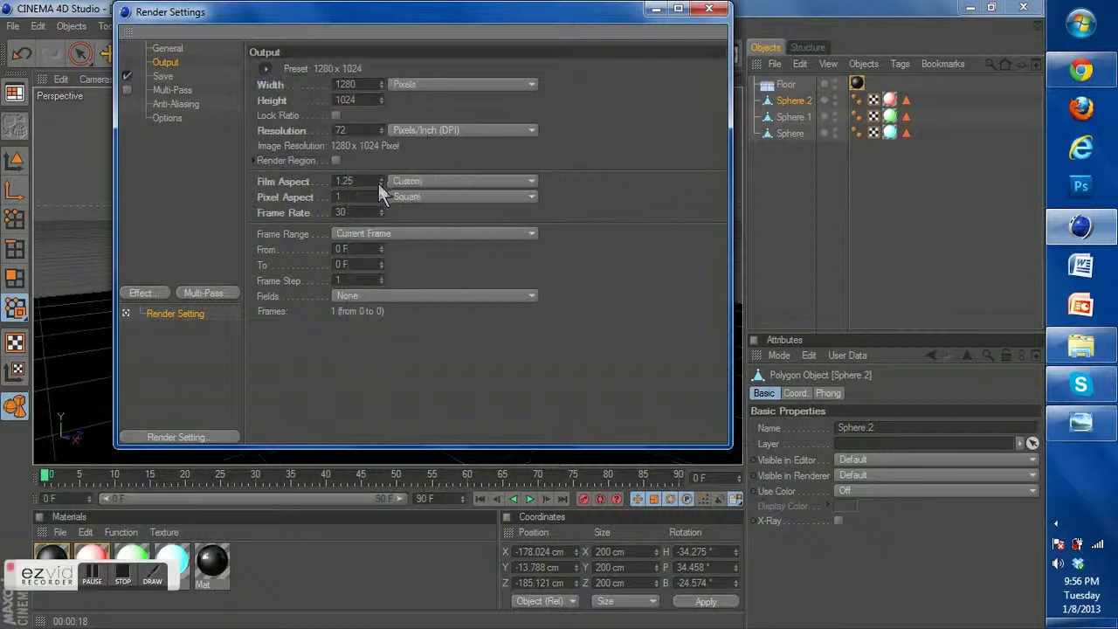
left_click(454, 181)
left_click(437, 244)
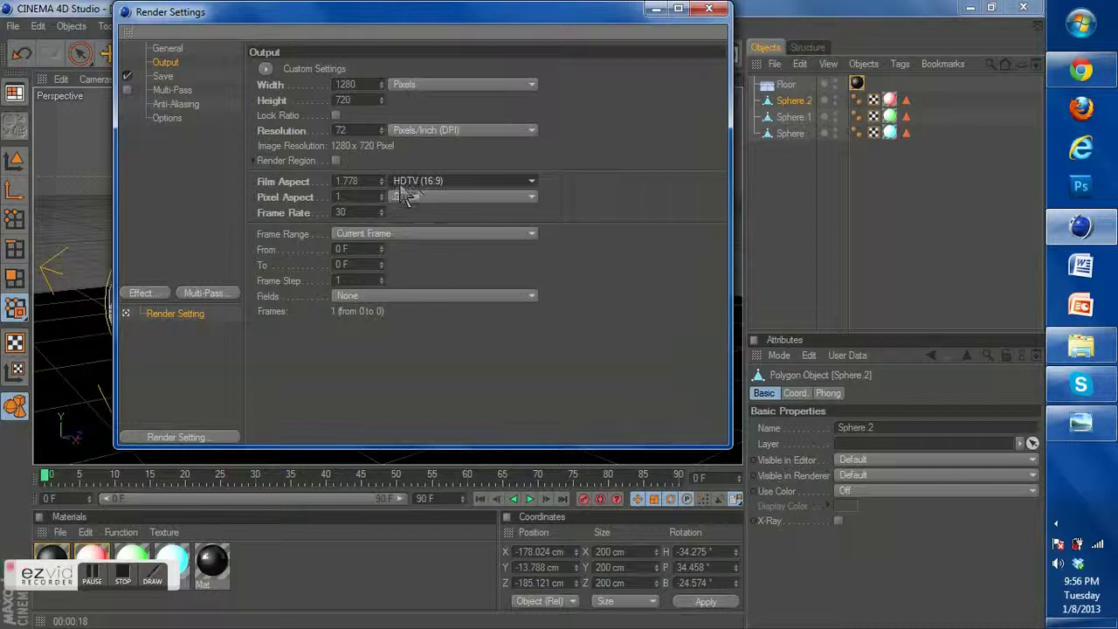
Set the render's save format to JPEG and close the render settings
left_click(162, 77)
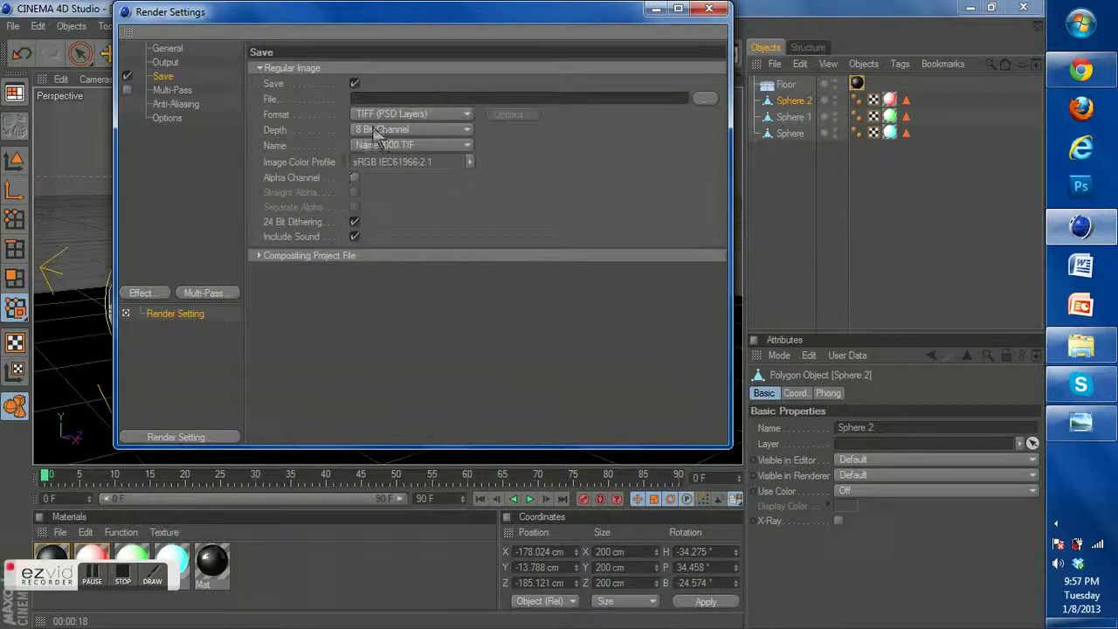
left_click(376, 115)
left_click(390, 203)
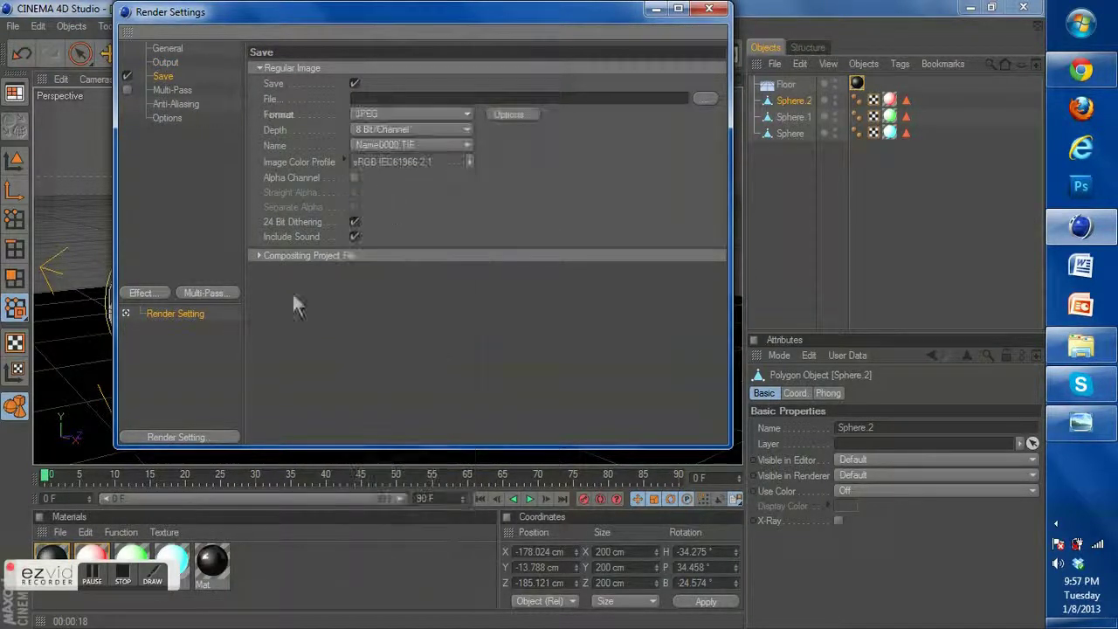
left_click(710, 10)
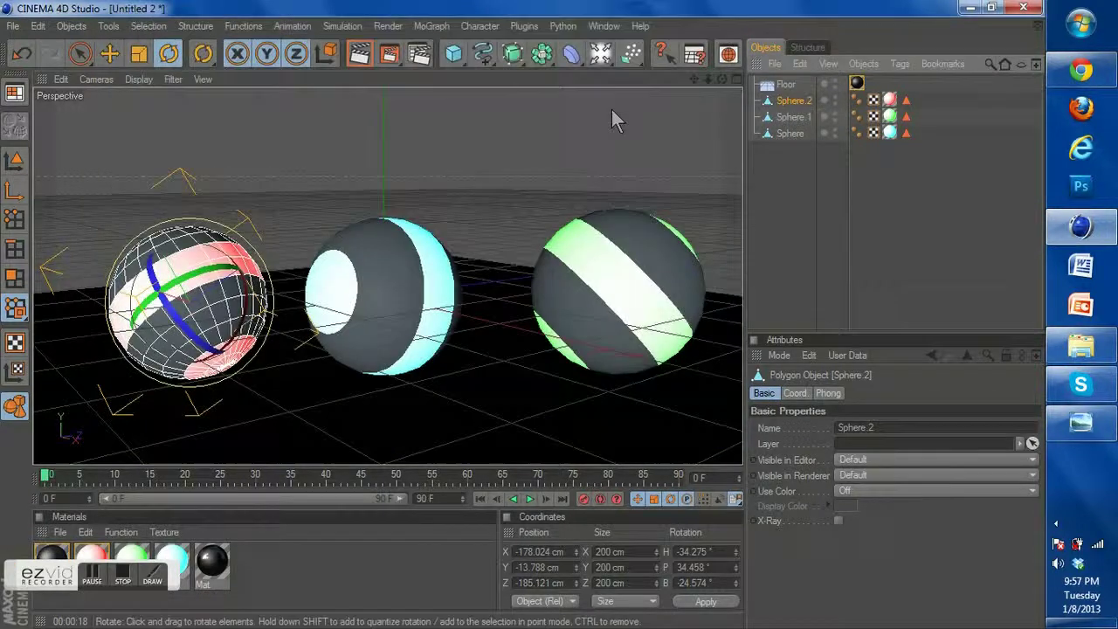